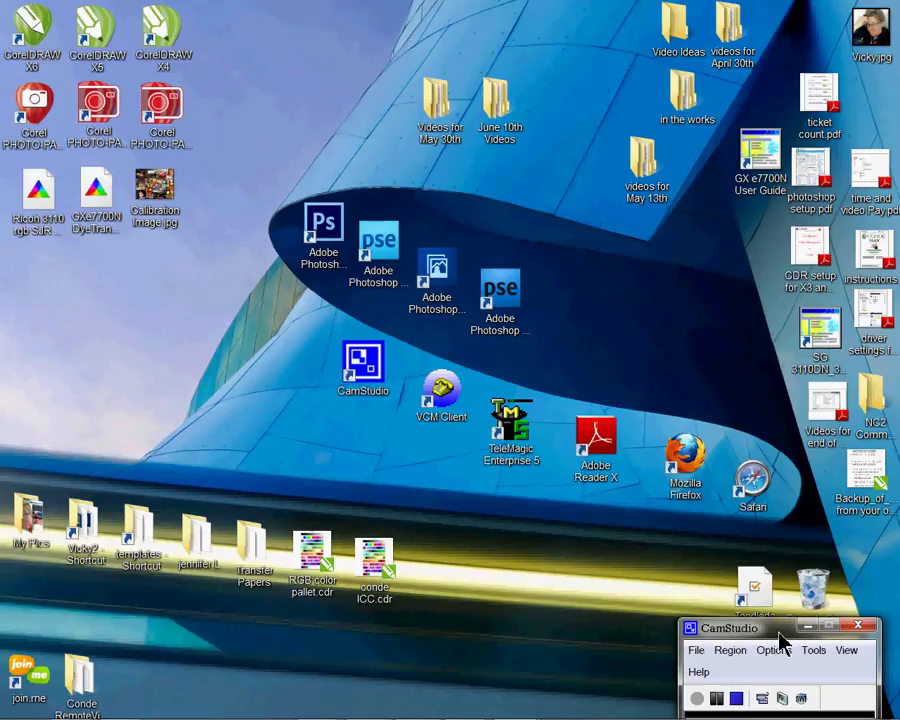
Step: Drag an item on the Windows 7 desktop slightly downward
drag(781, 640, 789, 670)
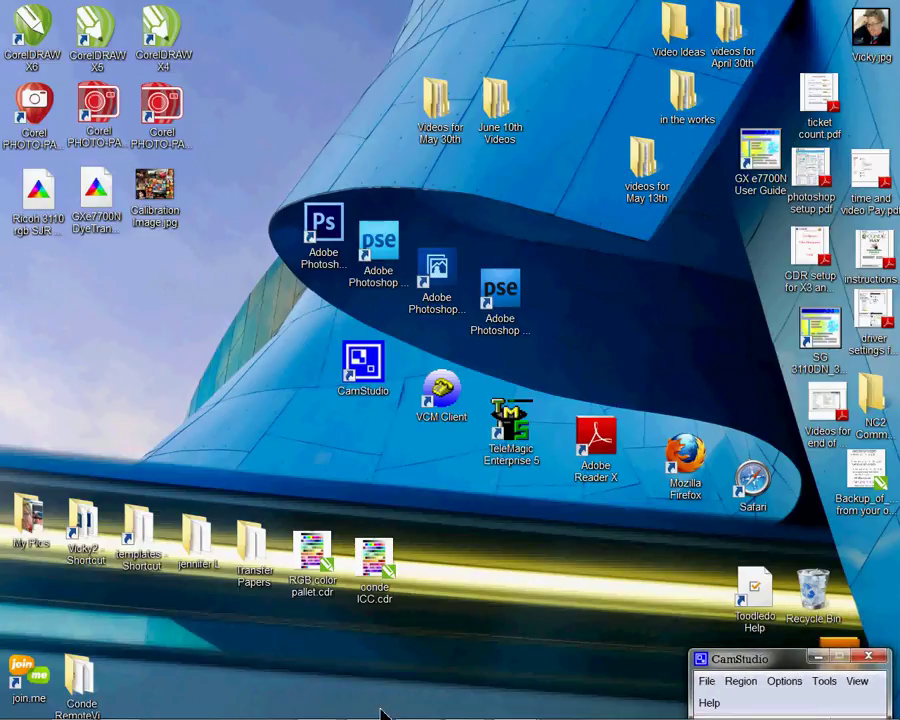
Step: Browse the Start menu items, close the menu, and reopen it
click(22, 703)
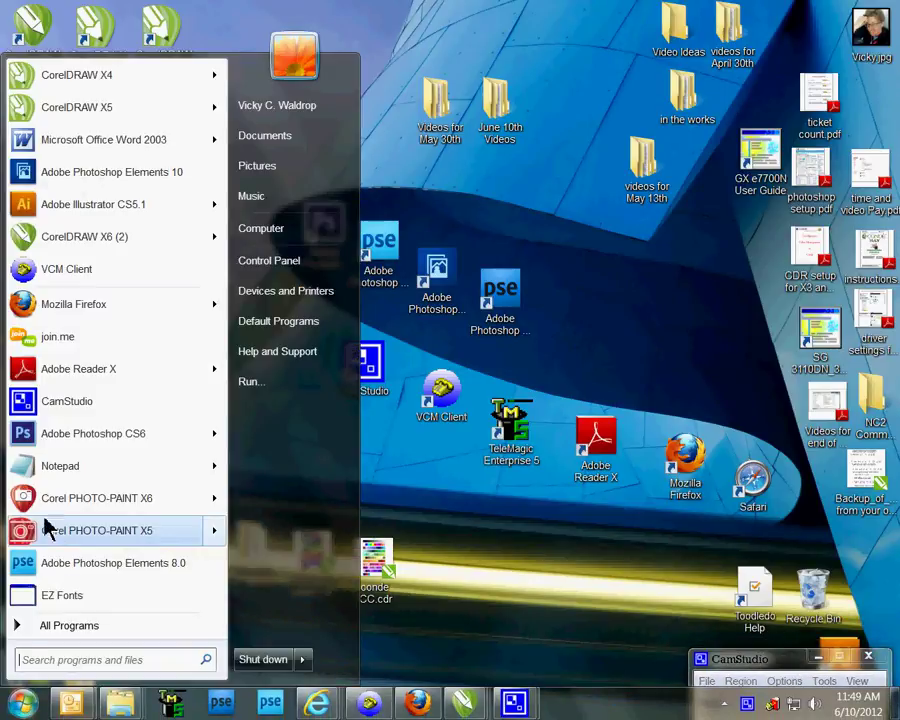
mouse_move(55, 372)
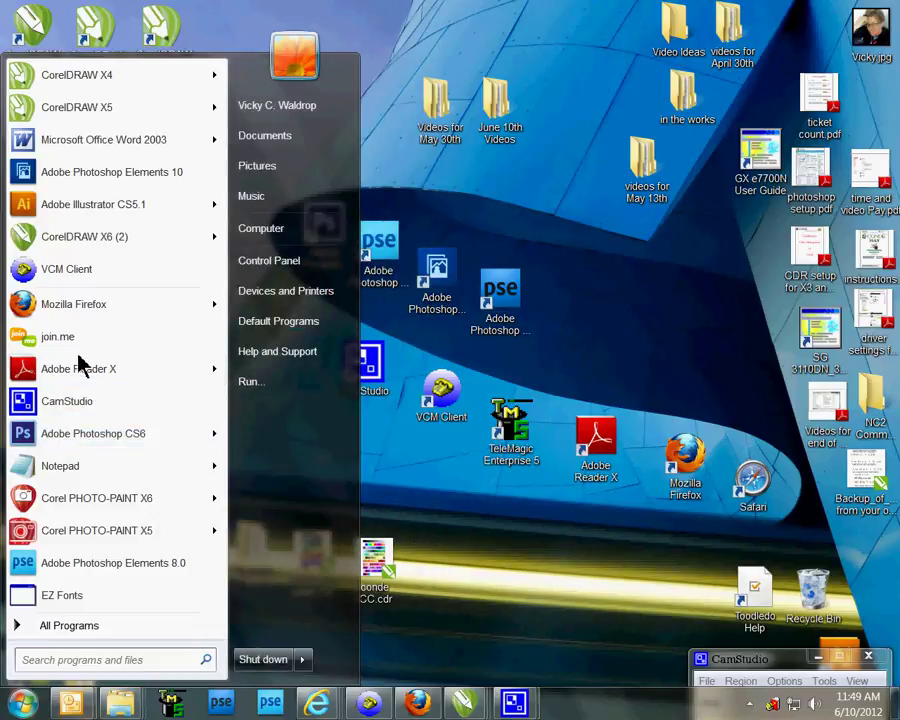
click(20, 708)
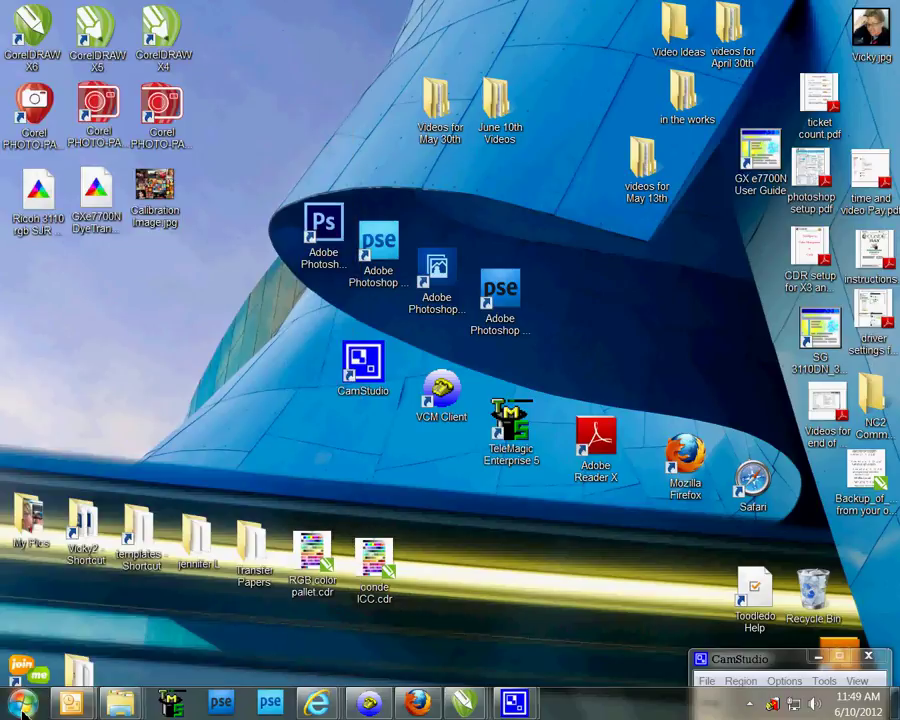
click(18, 712)
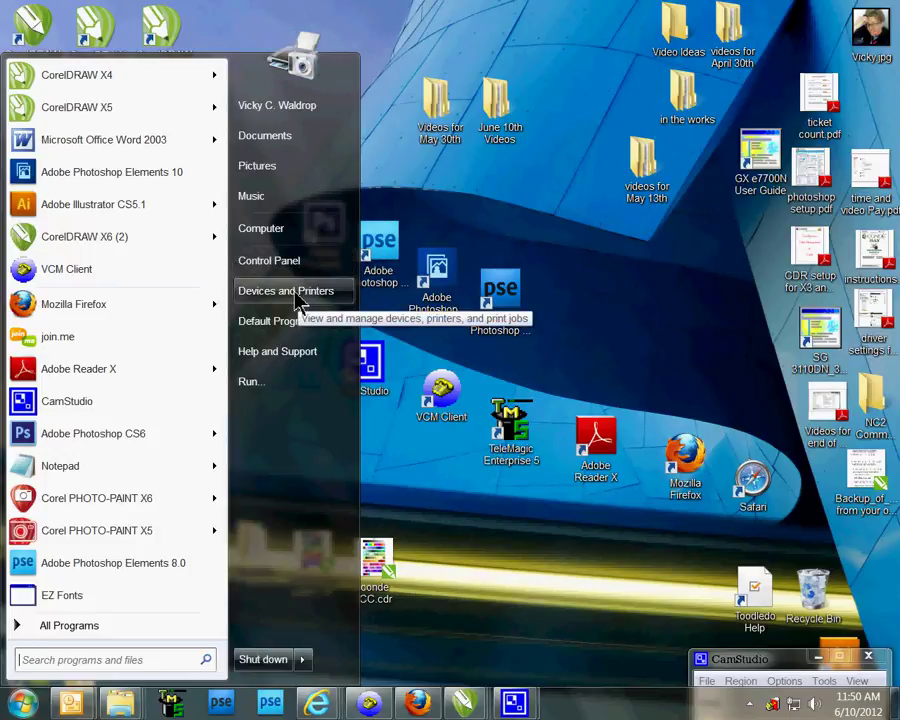
Step: Install the GXe7700N DyeTrans HiQuality v4a.icm profile from its desktop icon's Install Profile option
click(418, 226)
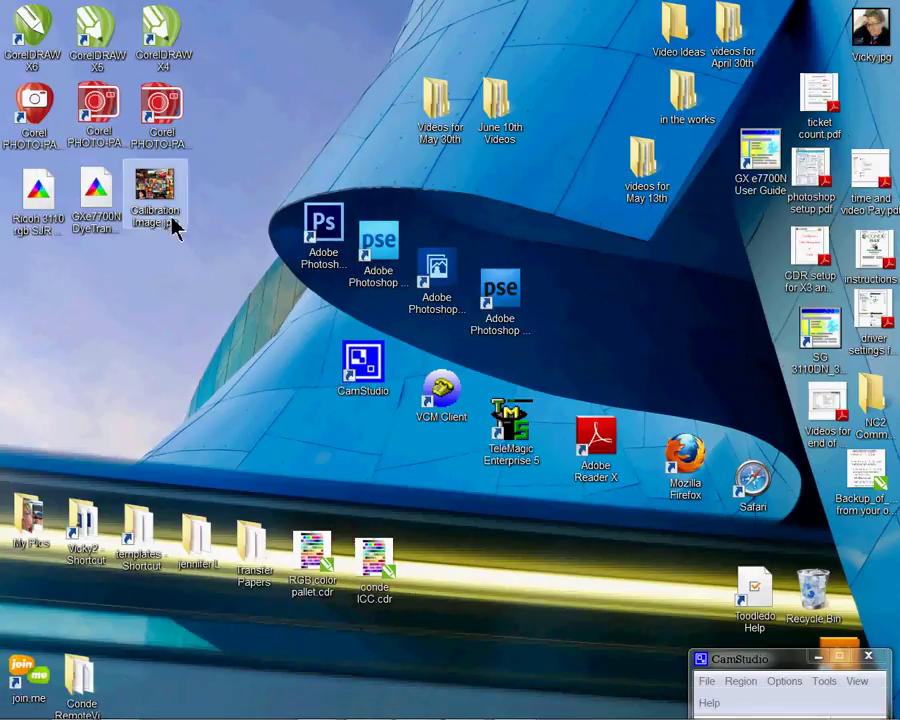
right_click(95, 218)
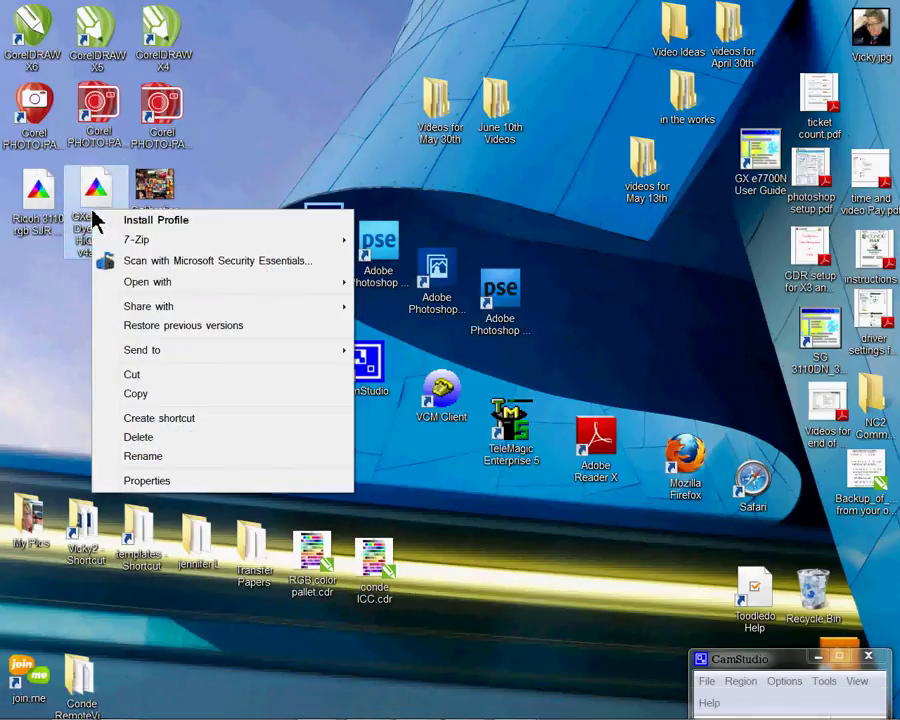
click(189, 221)
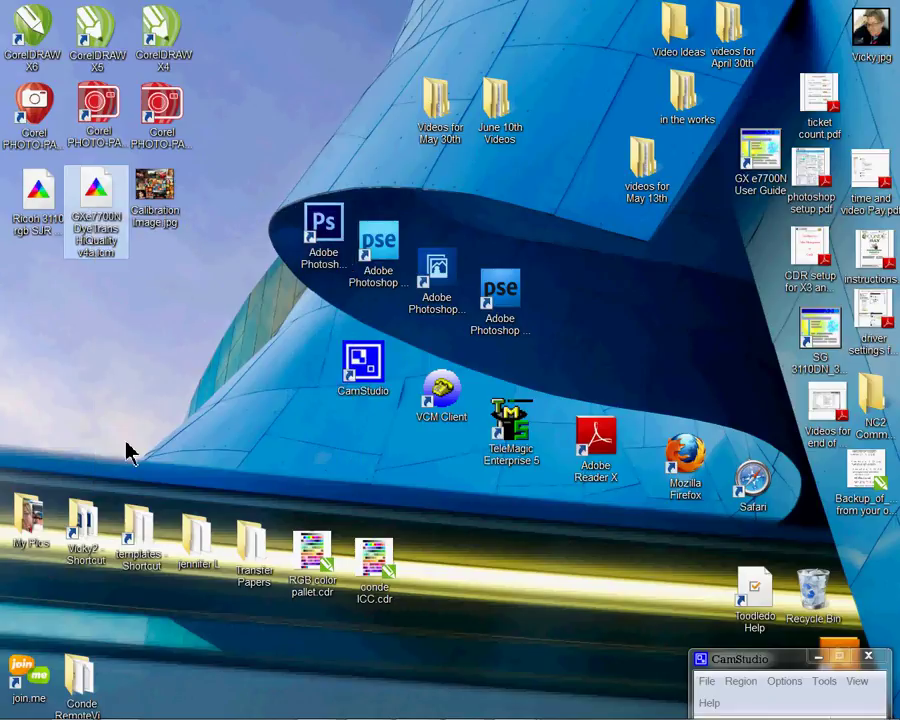
right_click(110, 222)
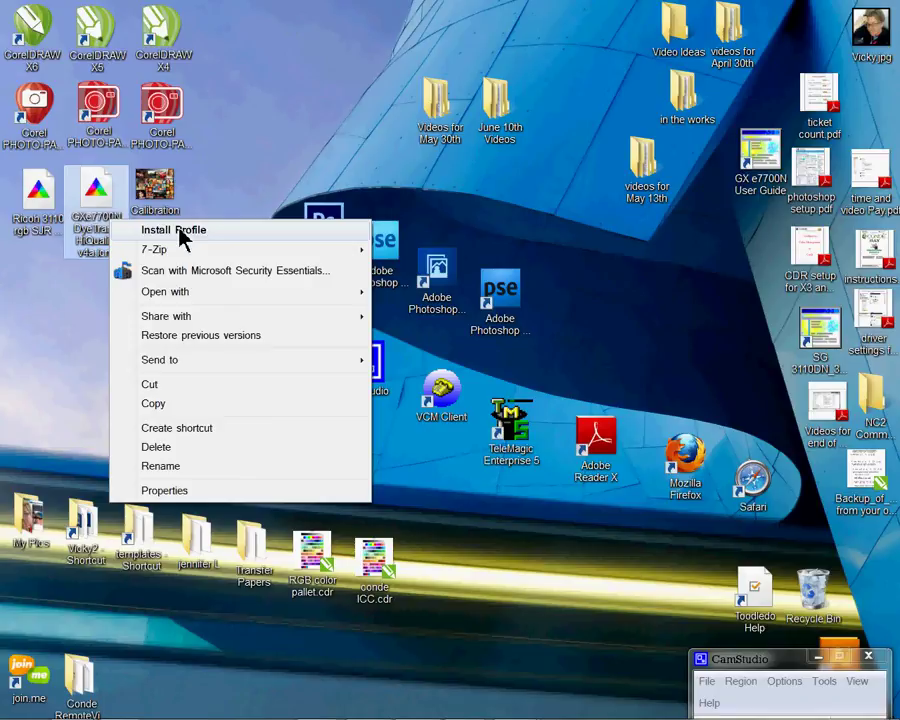
click(86, 318)
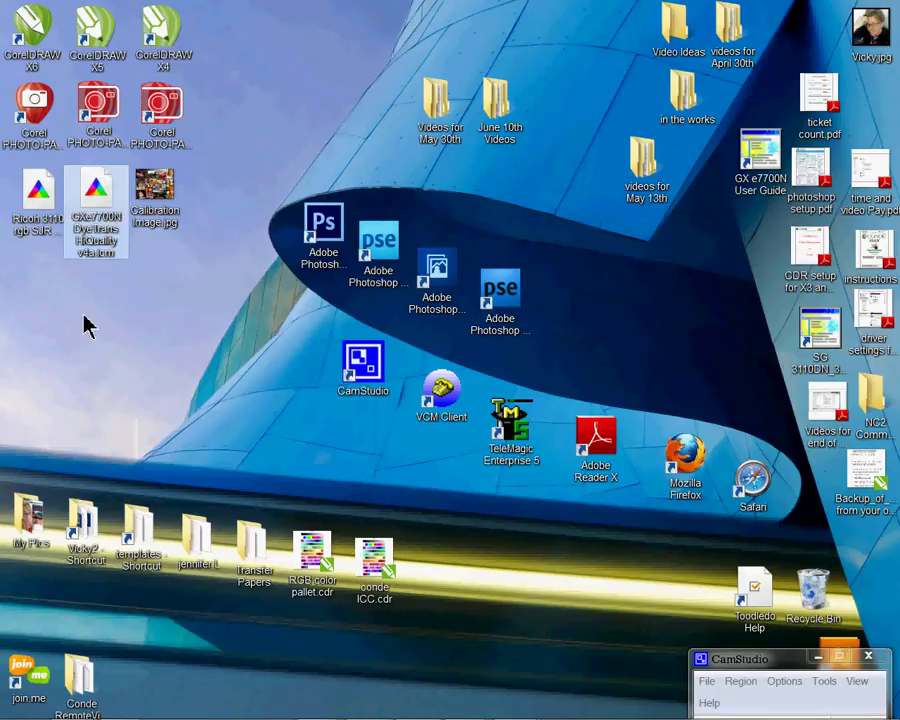
right_click(94, 222)
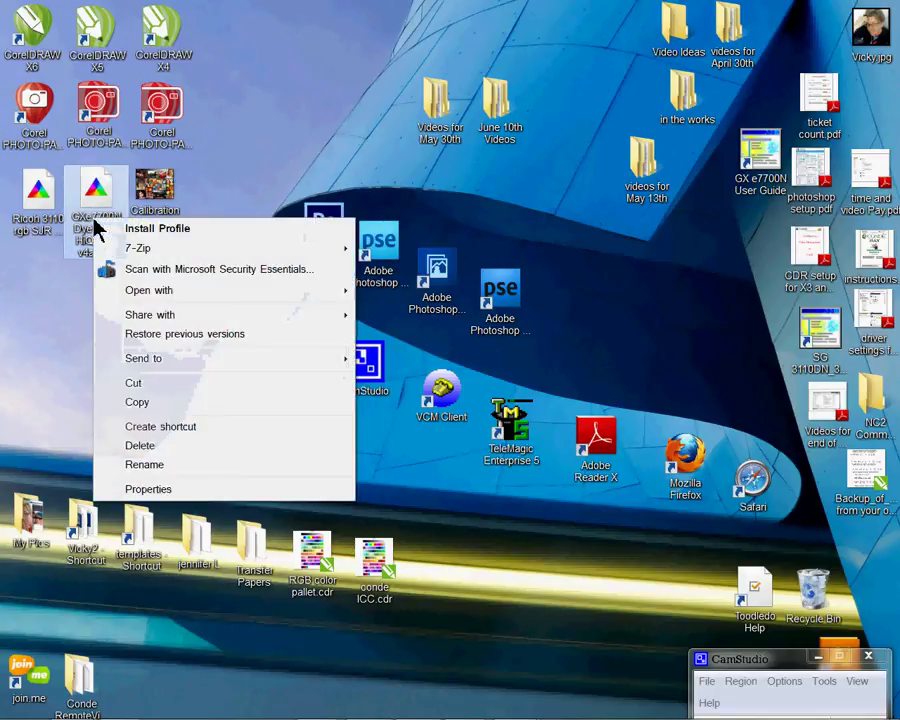
click(163, 232)
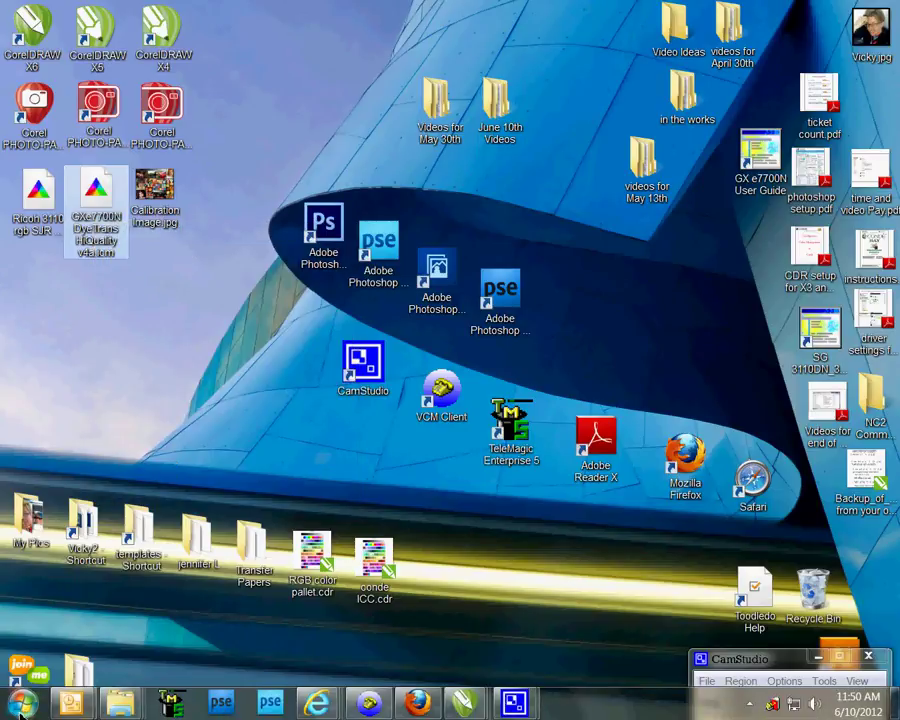
Step: Open Devices and Printers from the Start menu and shift its window down slightly
click(22, 705)
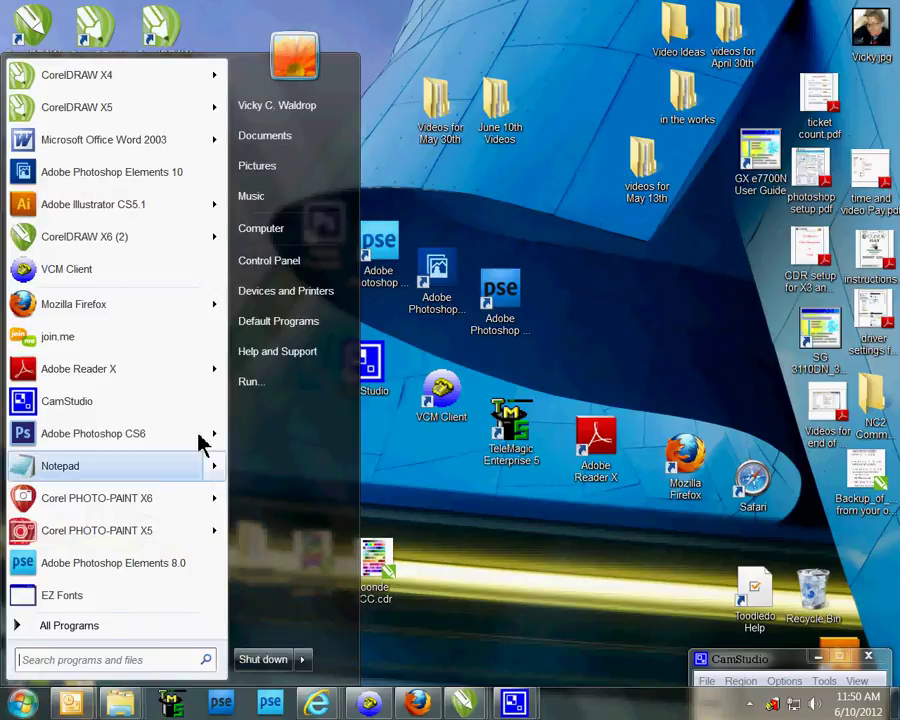
click(290, 291)
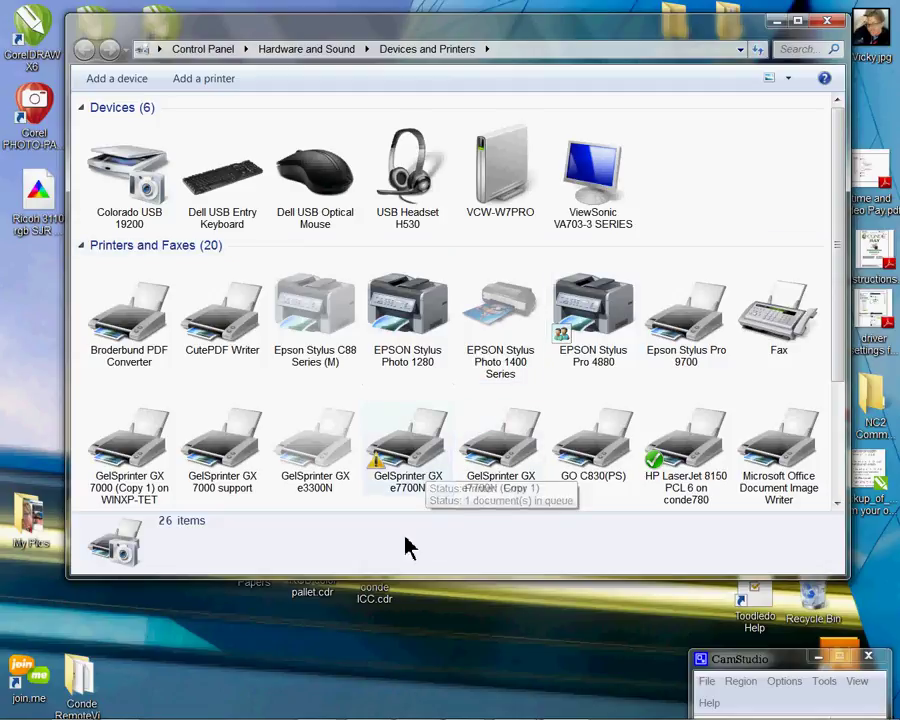
drag(696, 33, 687, 70)
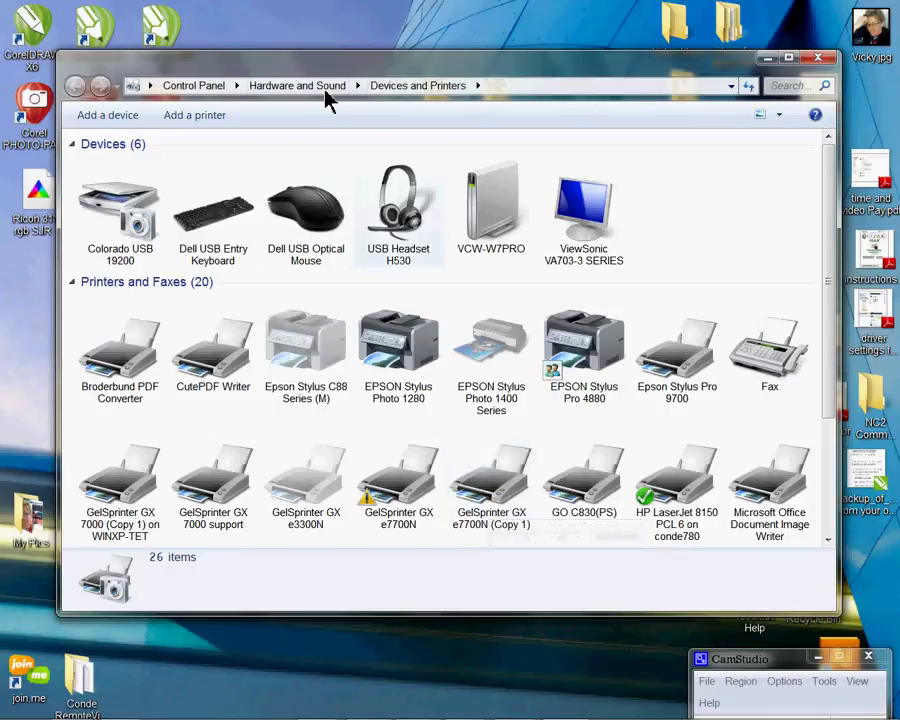
Step: Open Printer properties for GelSprinter GX e7700N (Copy 1), centre the dialog, and minimize Devices and Printers
right_click(496, 488)
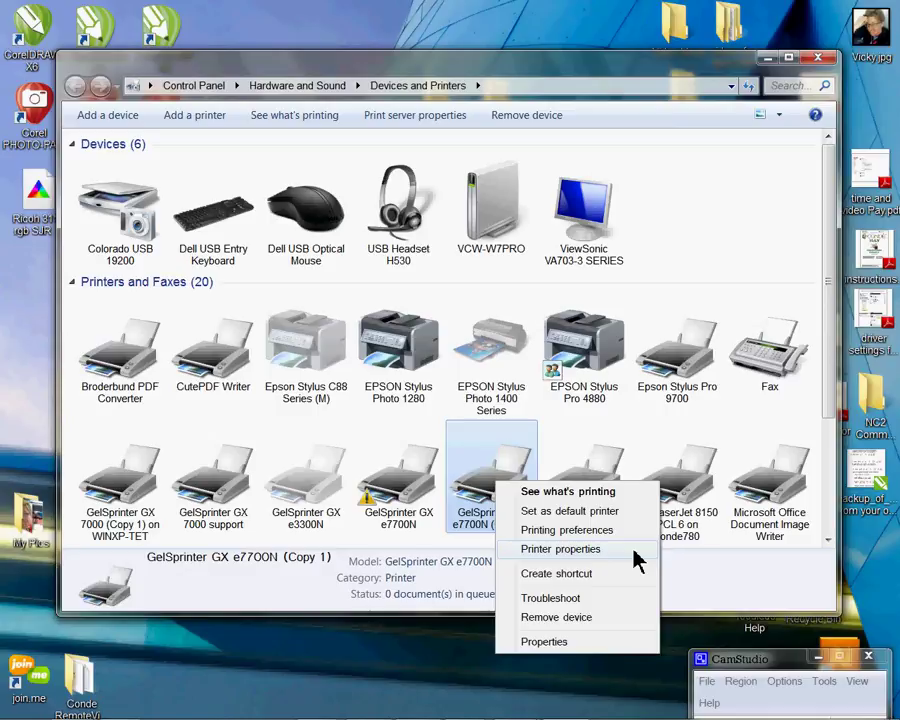
click(605, 552)
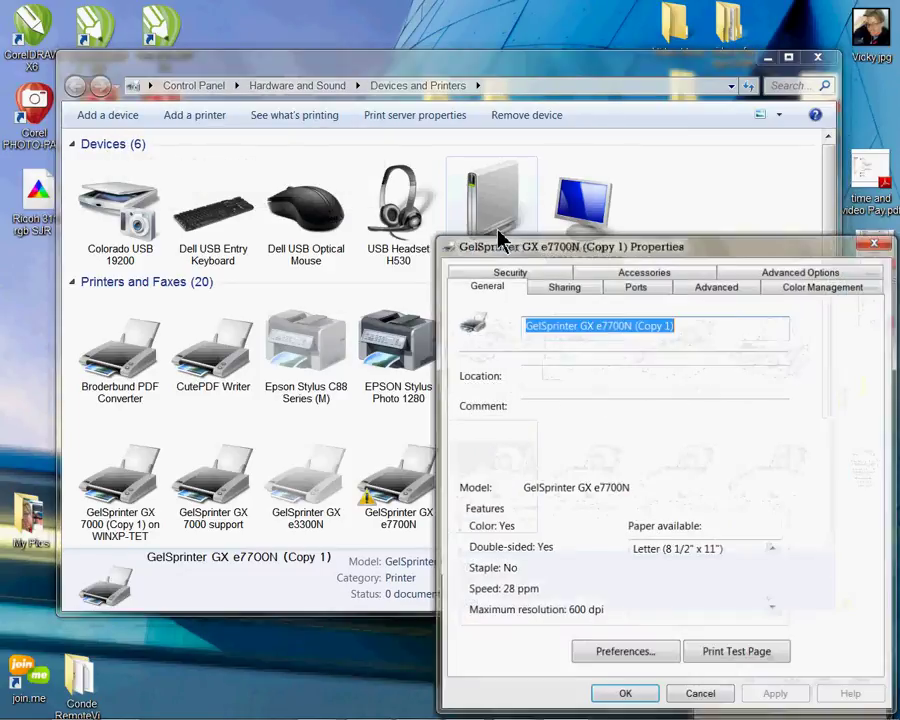
drag(700, 250, 530, 166)
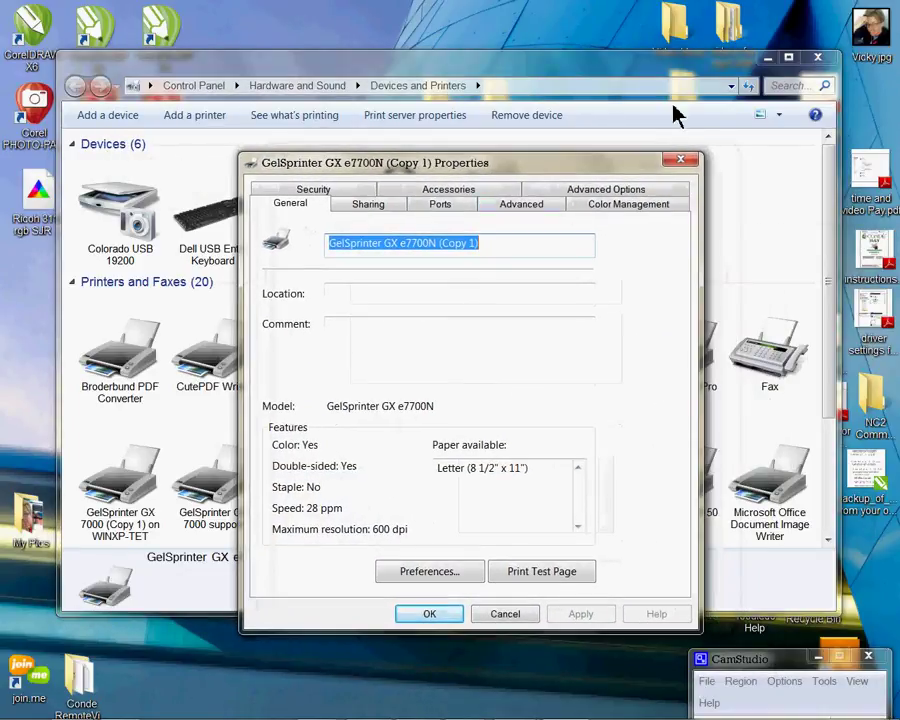
click(767, 58)
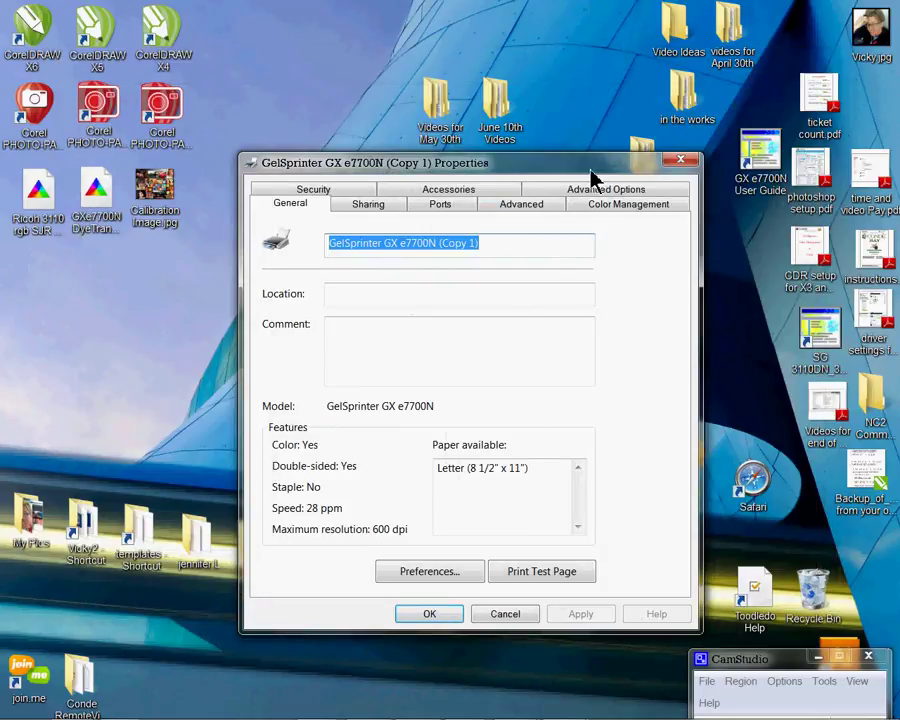
Step: Open Color Management and choose Printer: GelSprinter GX e7700N (Copy 1) as the device
click(640, 212)
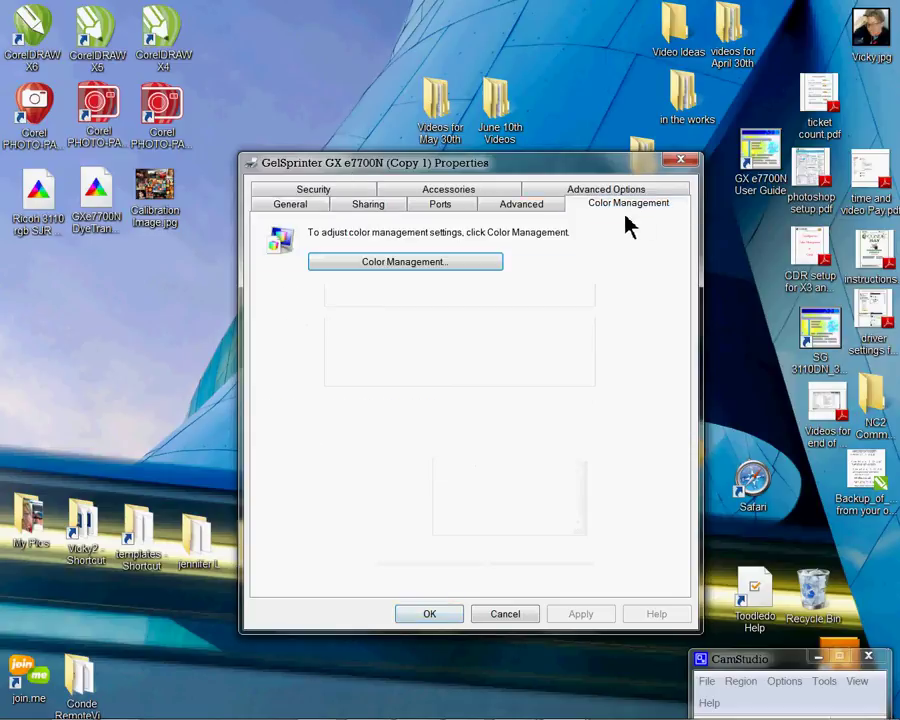
click(488, 266)
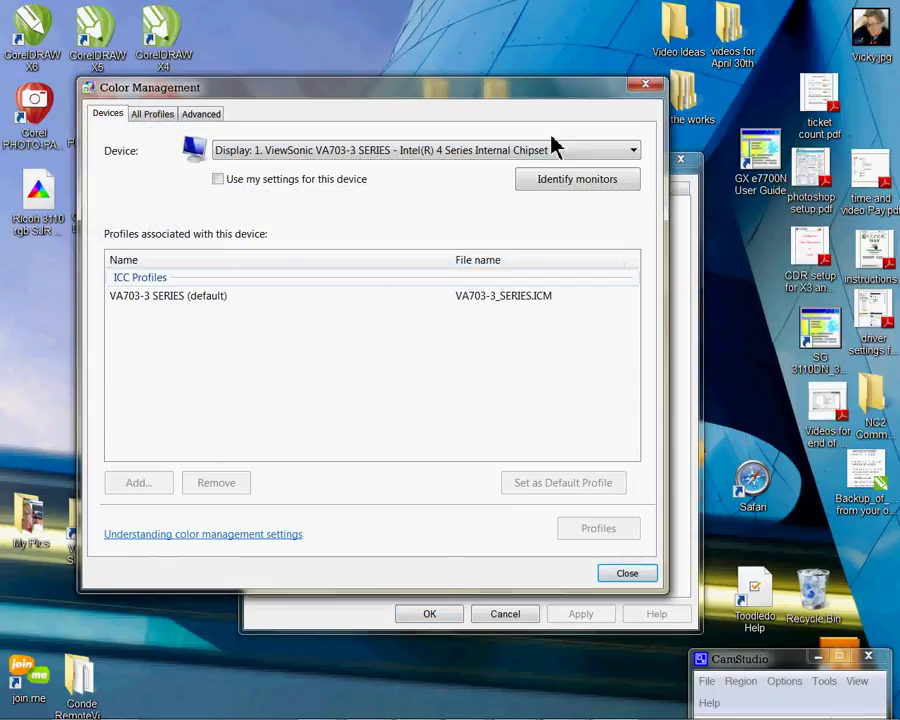
click(412, 148)
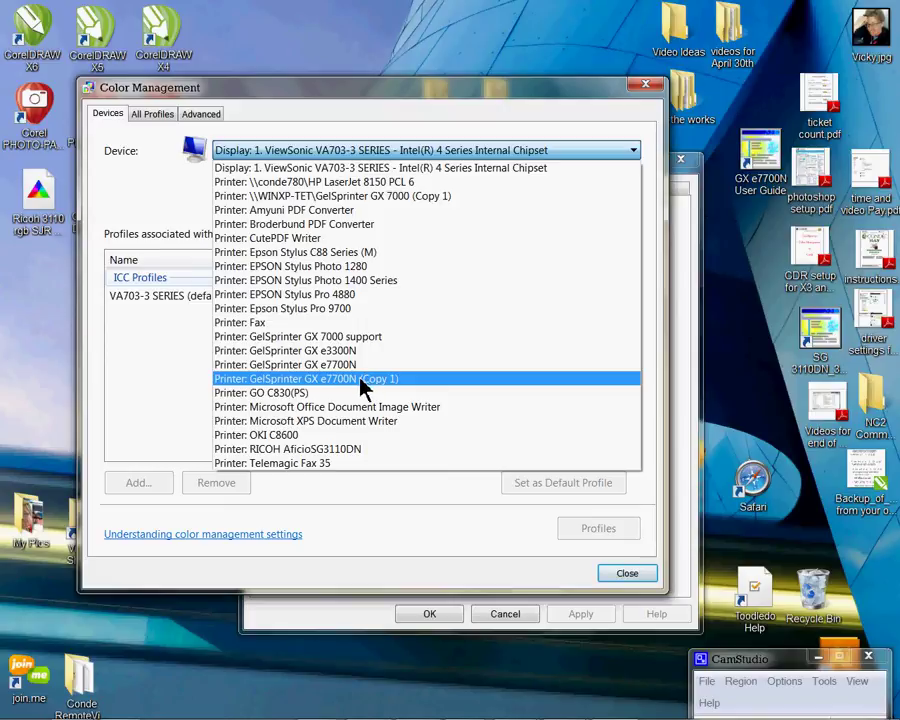
click(362, 380)
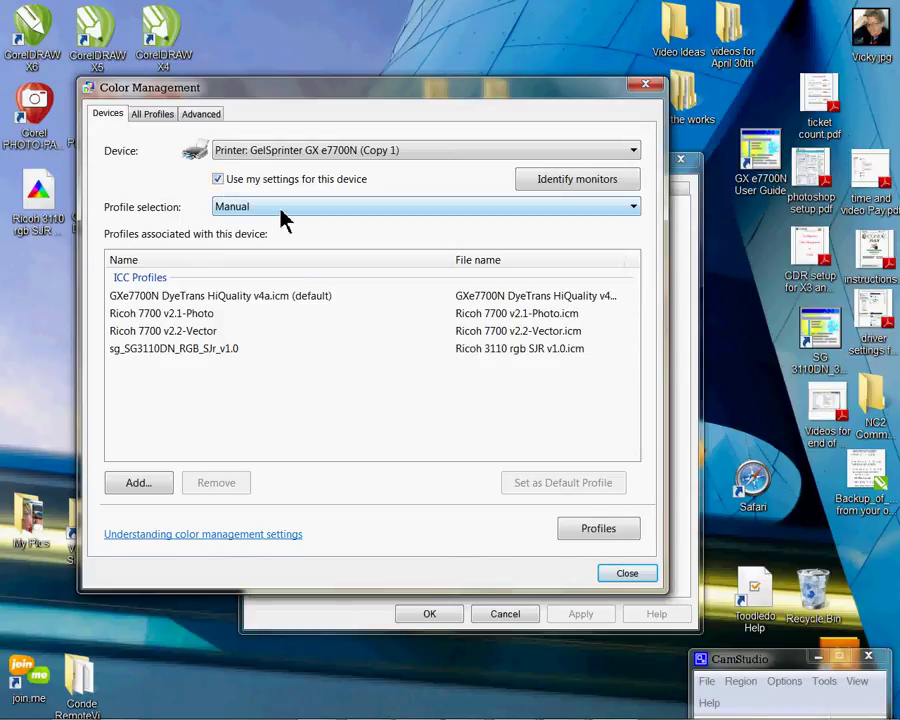
Step: Open the Associate Color Profile list and scroll through all installed color profiles
click(141, 483)
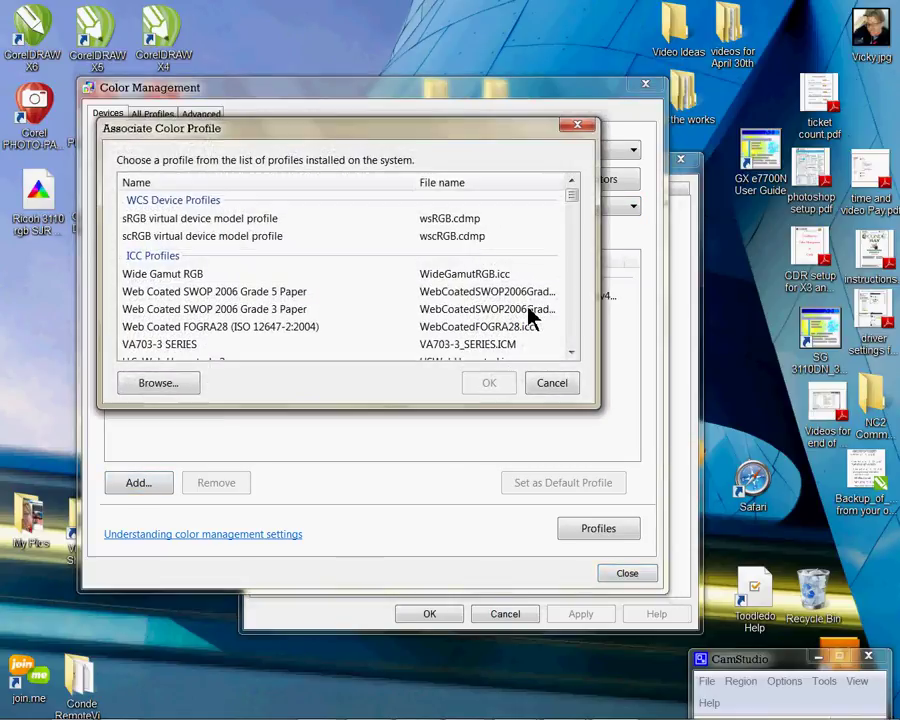
drag(573, 198, 570, 338)
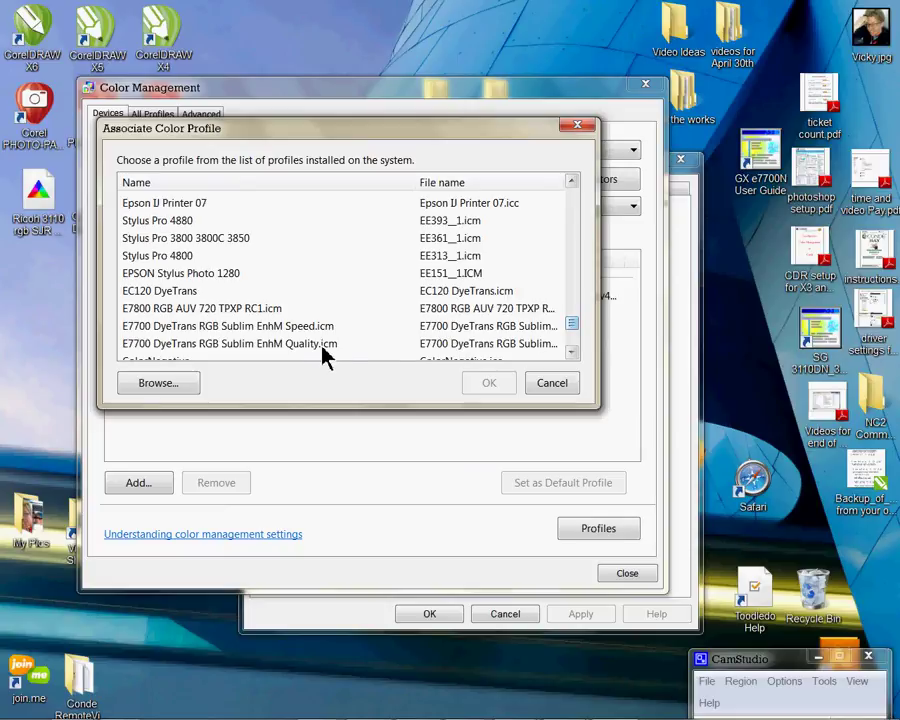
click(572, 353)
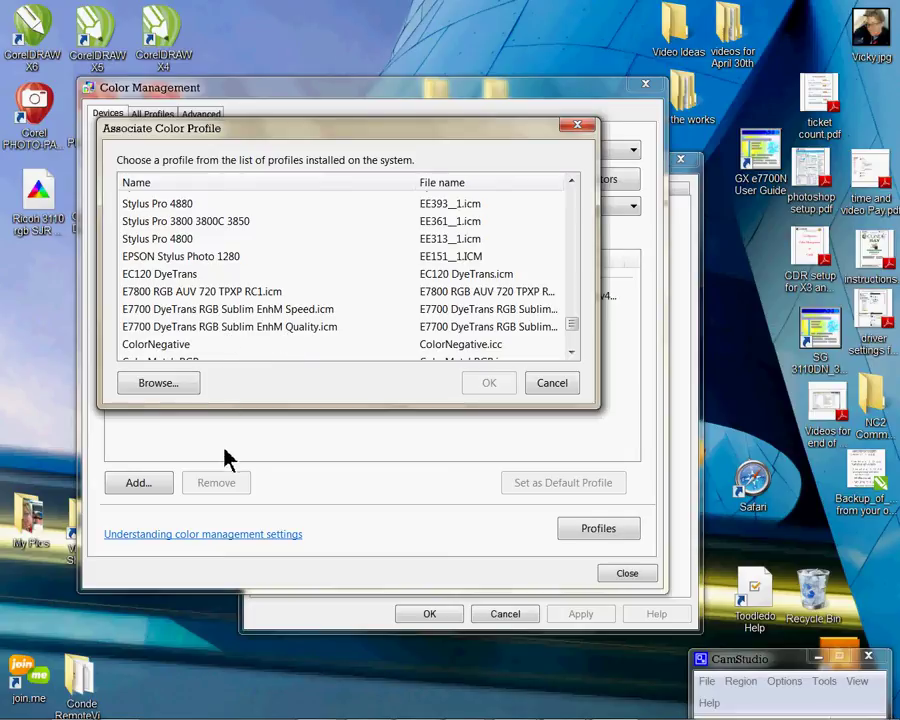
click(572, 341)
click(572, 341)
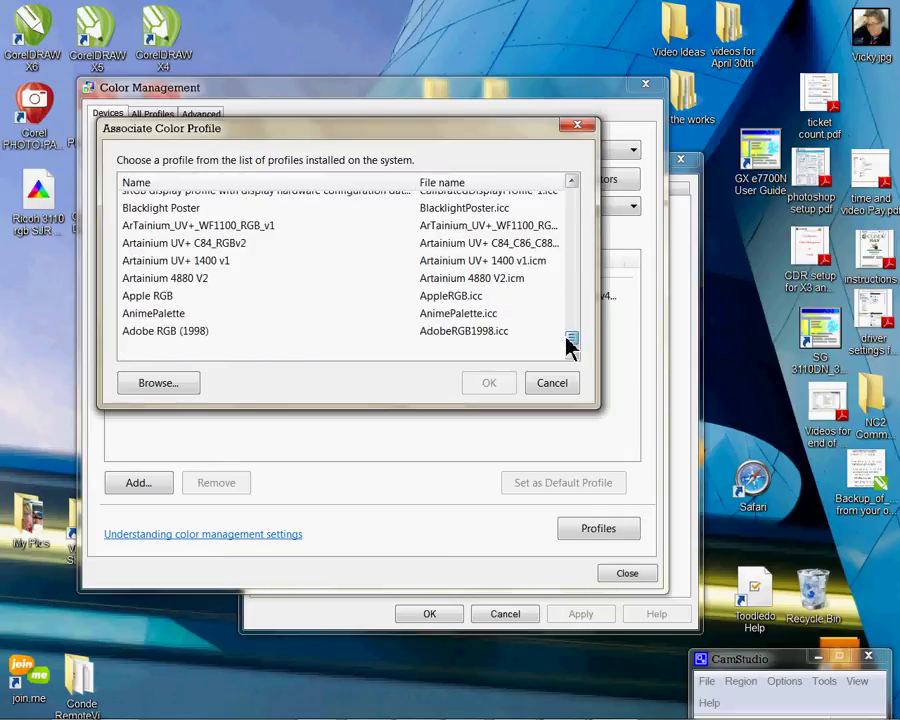
click(572, 341)
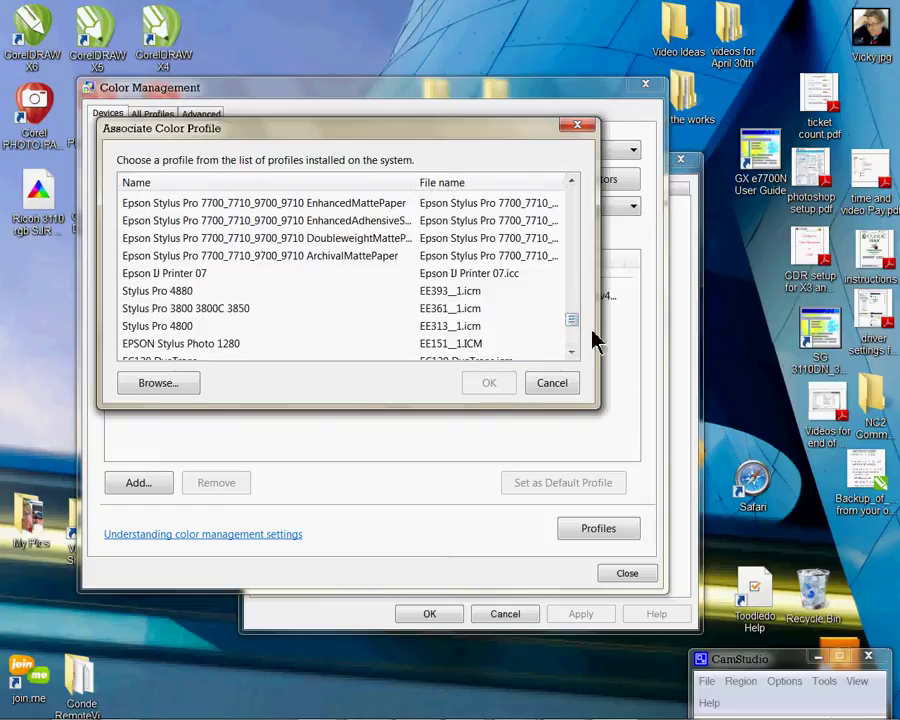
scroll(573, 318, up, 5)
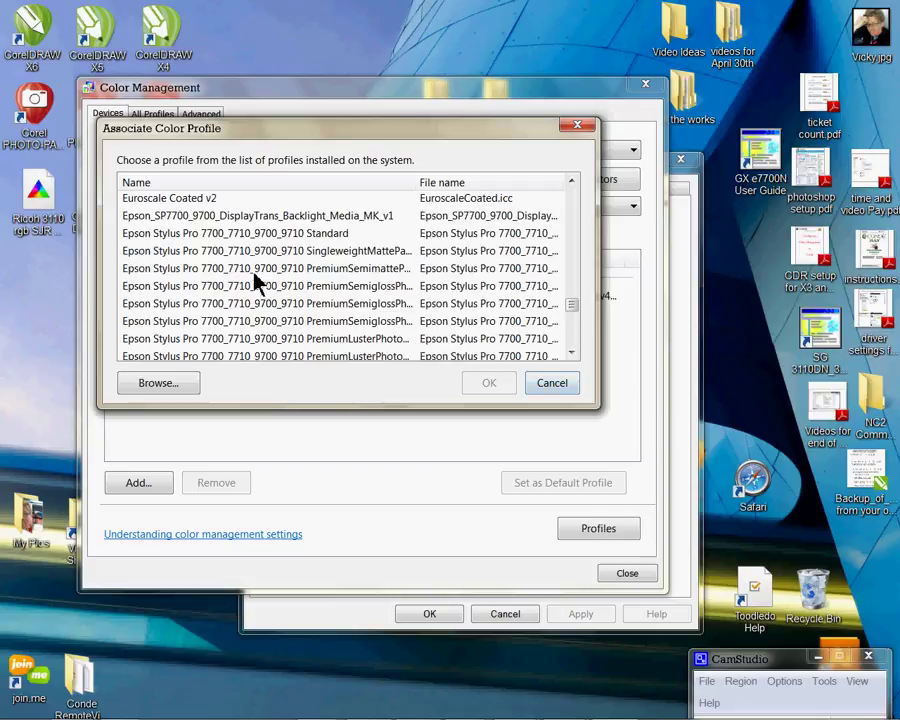
Step: Close the Associate Color Profile dialog without choosing a profile
click(577, 125)
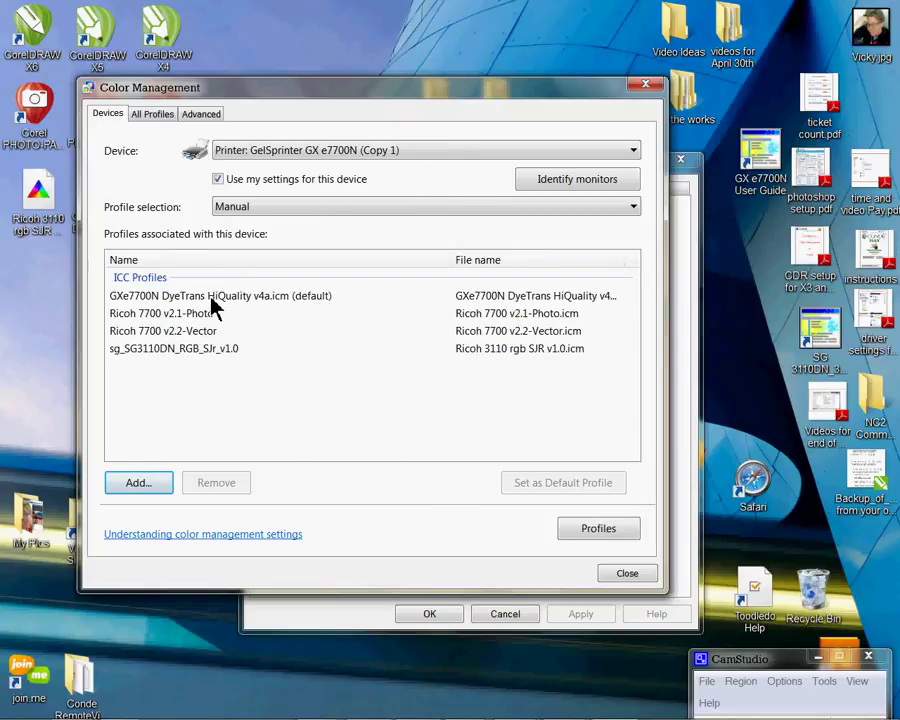
Step: Close Color Management, view the Advanced and General pages, and open Printing Preferences
click(636, 575)
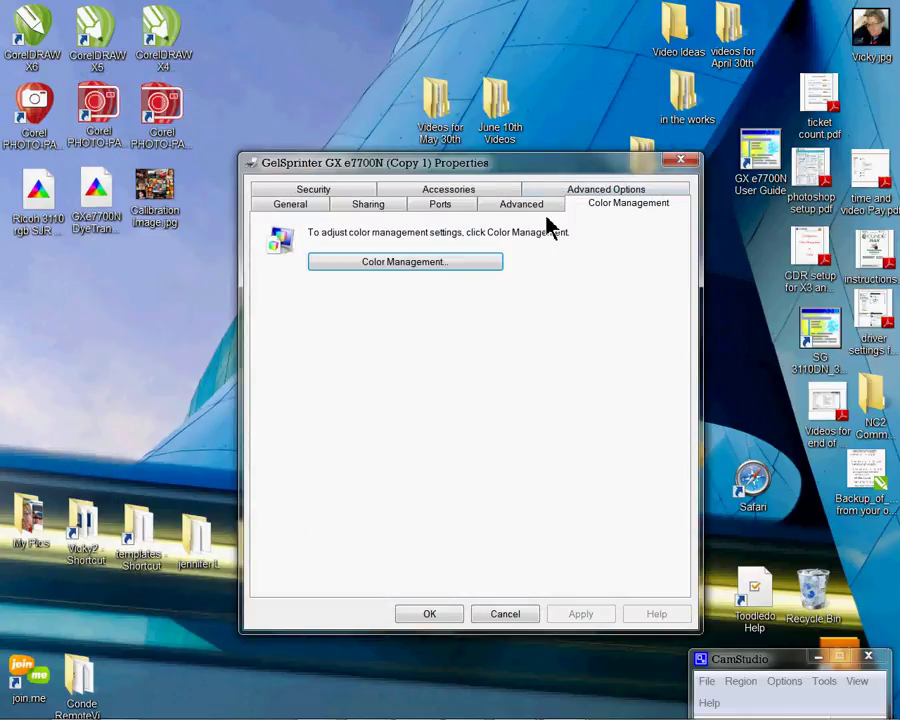
click(548, 210)
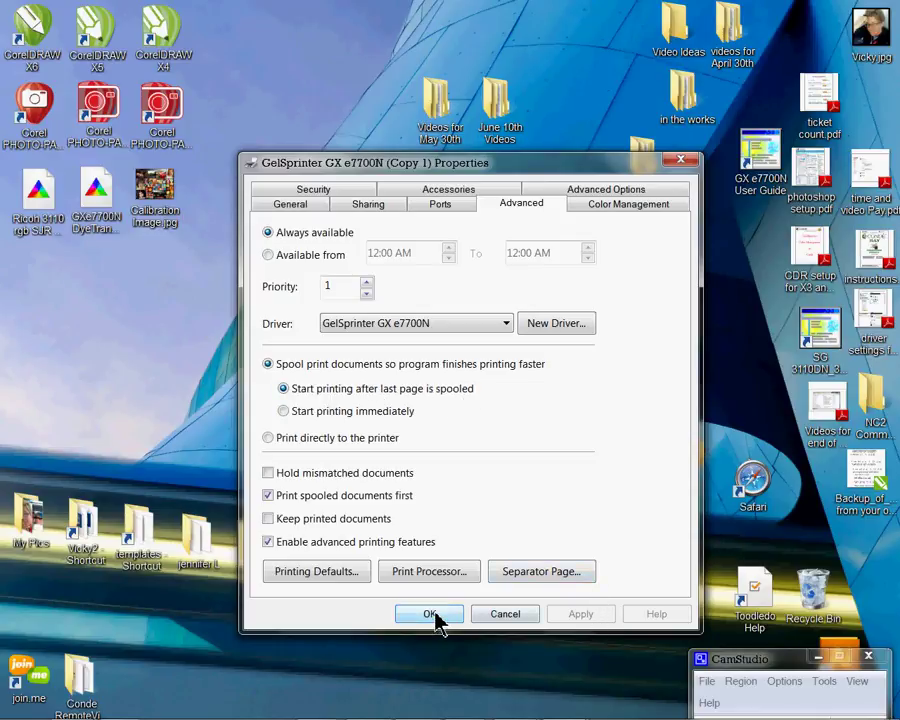
click(305, 206)
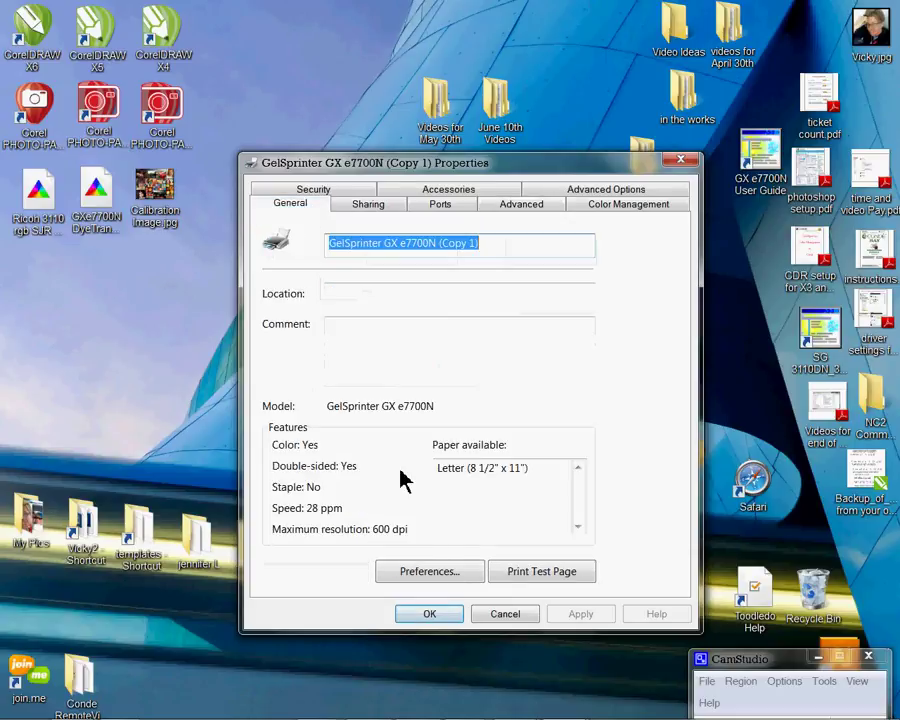
click(443, 578)
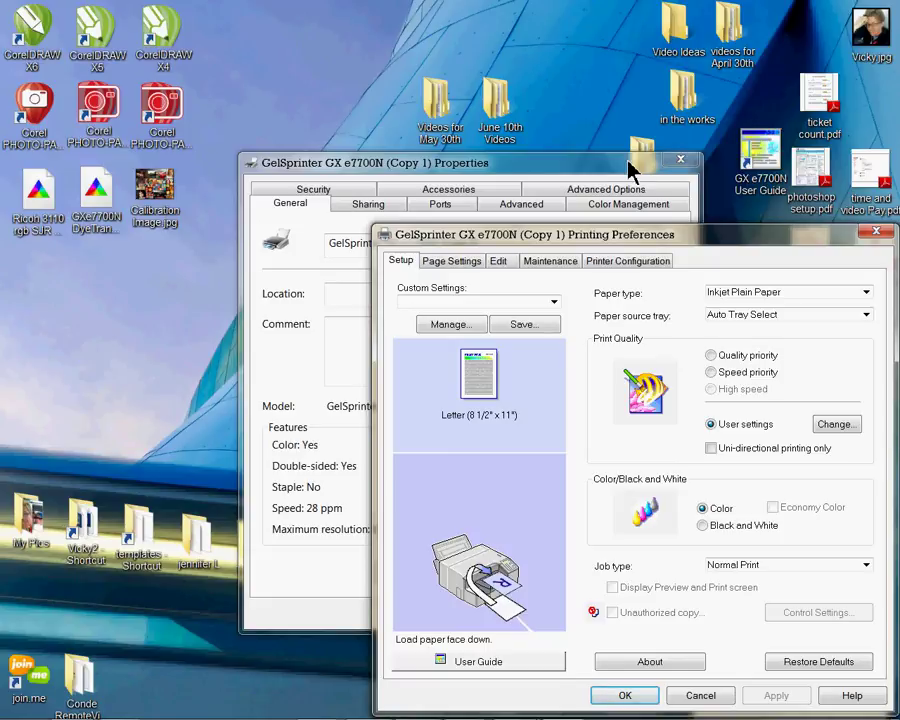
Step: Close printer Properties, then set paper type to Inkjet Plain Paper and print quality to User settings
drag(632, 170, 556, 171)
click(615, 165)
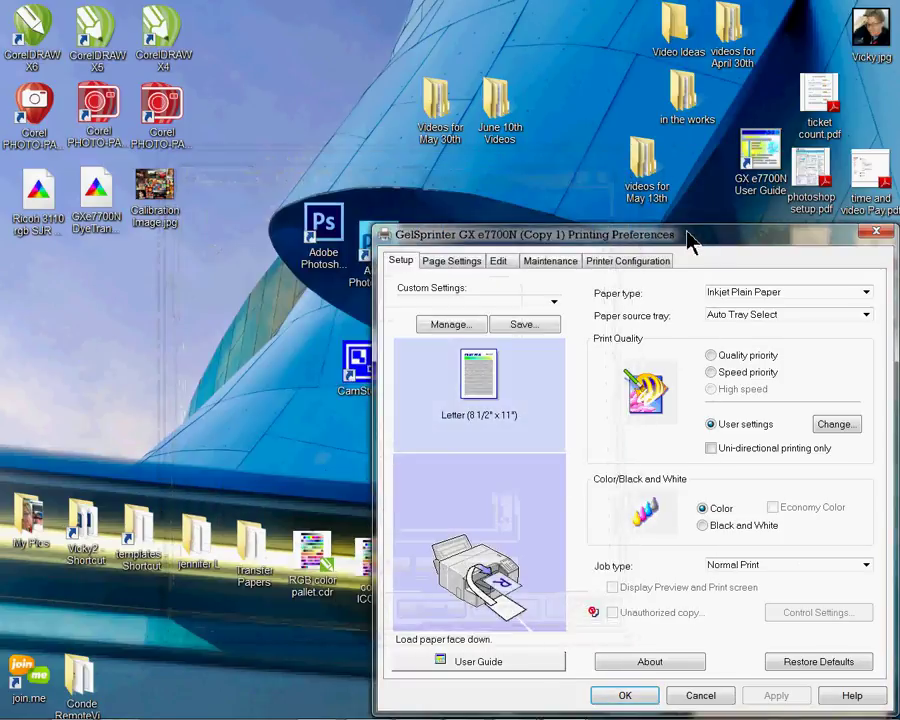
drag(683, 240, 514, 133)
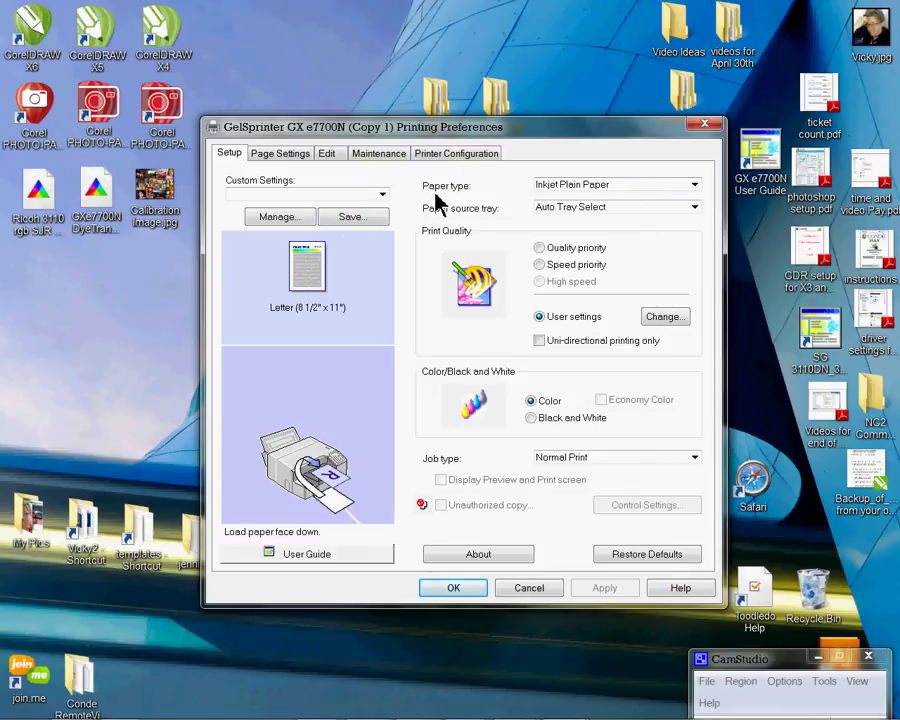
click(655, 186)
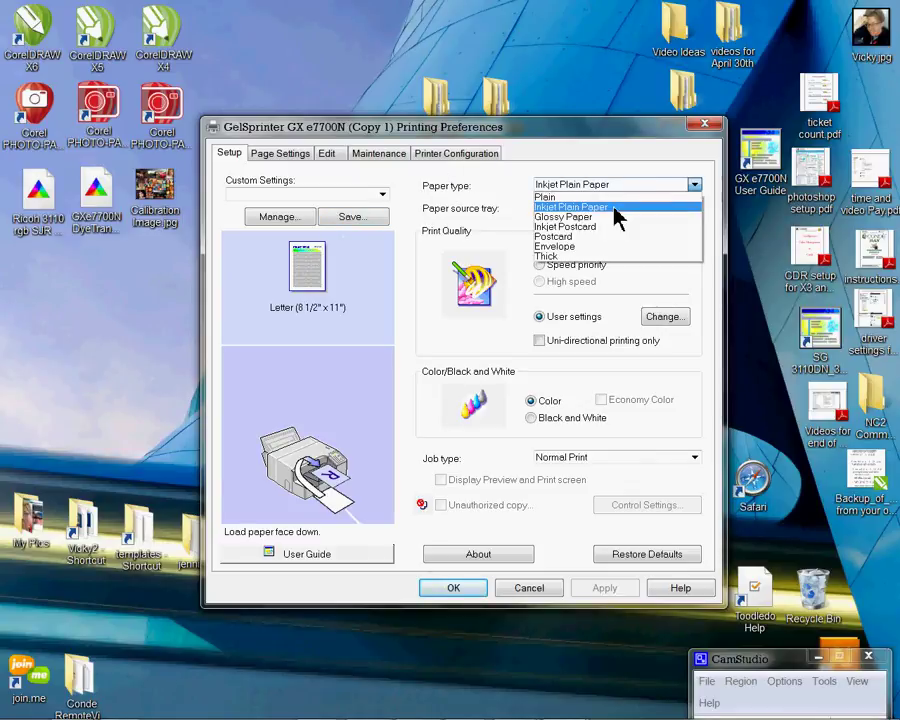
click(613, 208)
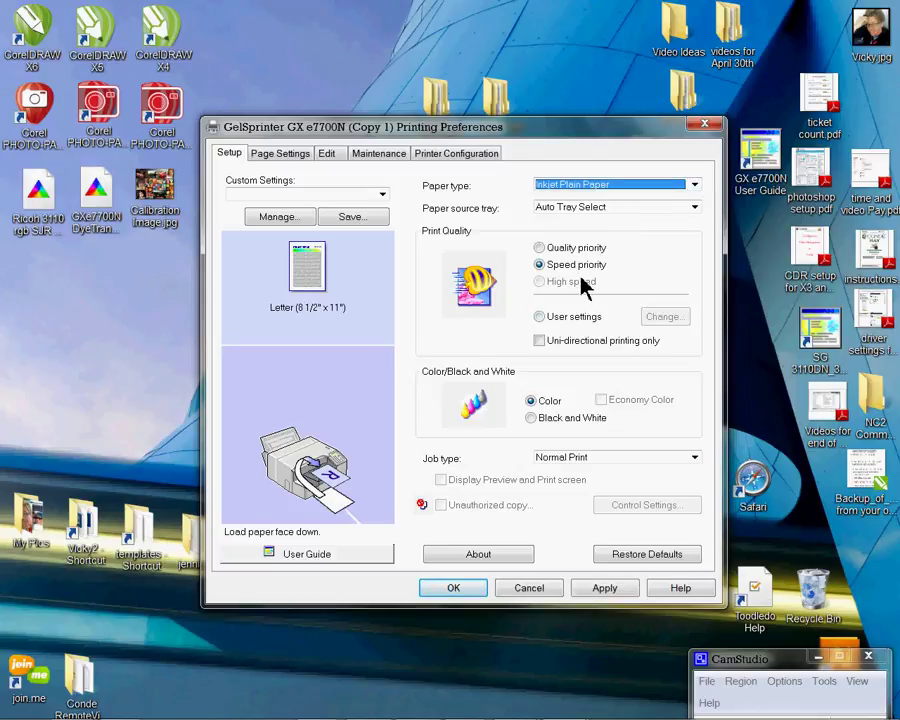
click(540, 317)
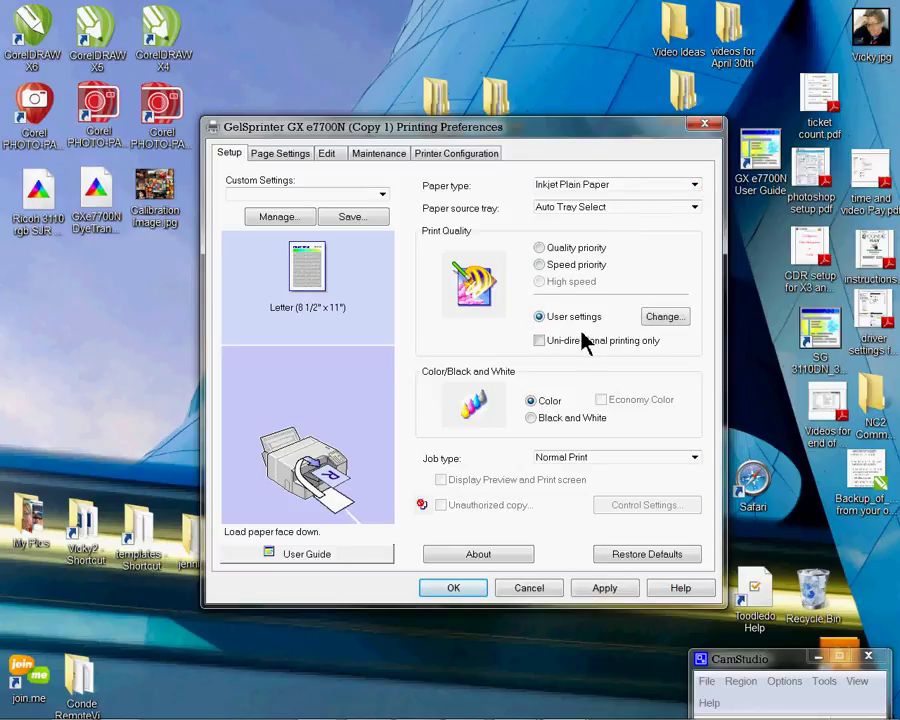
Step: In the user settings, turn Color profile Off, enable error diffusion and Print as bitmap
click(664, 317)
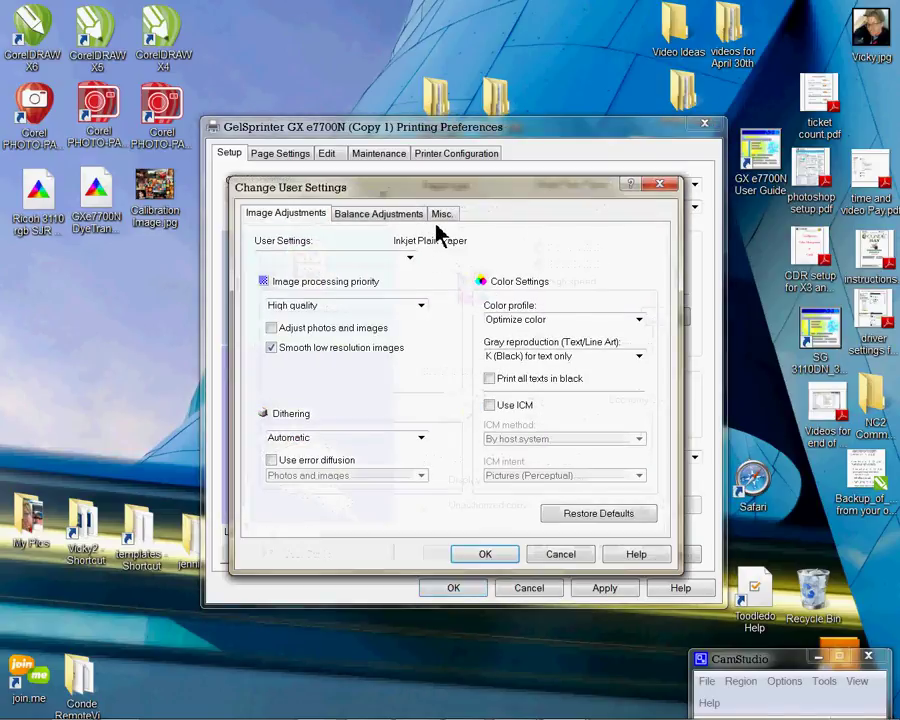
click(594, 320)
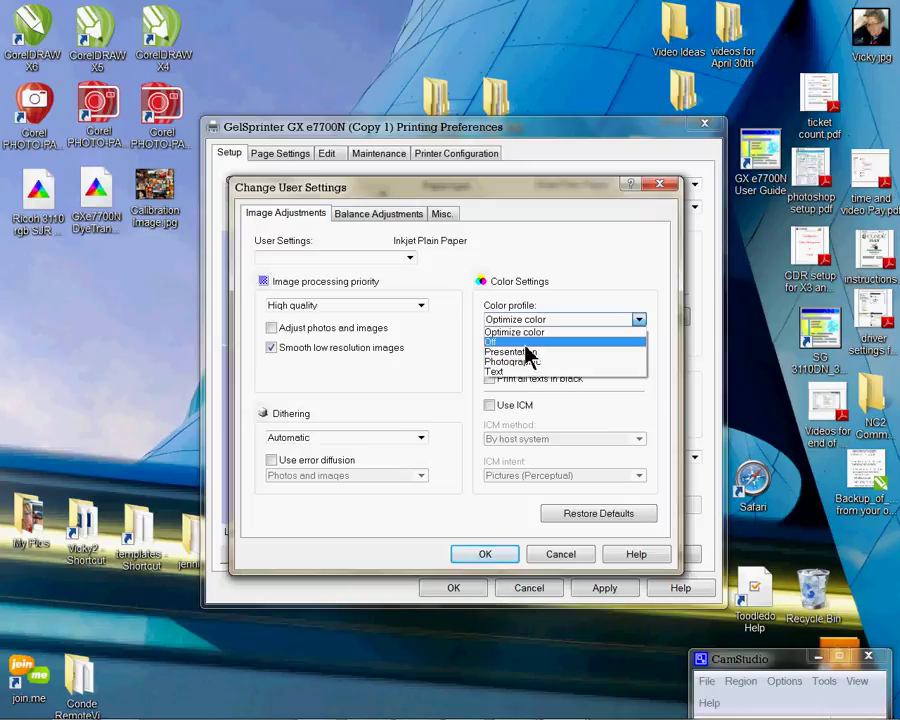
click(526, 342)
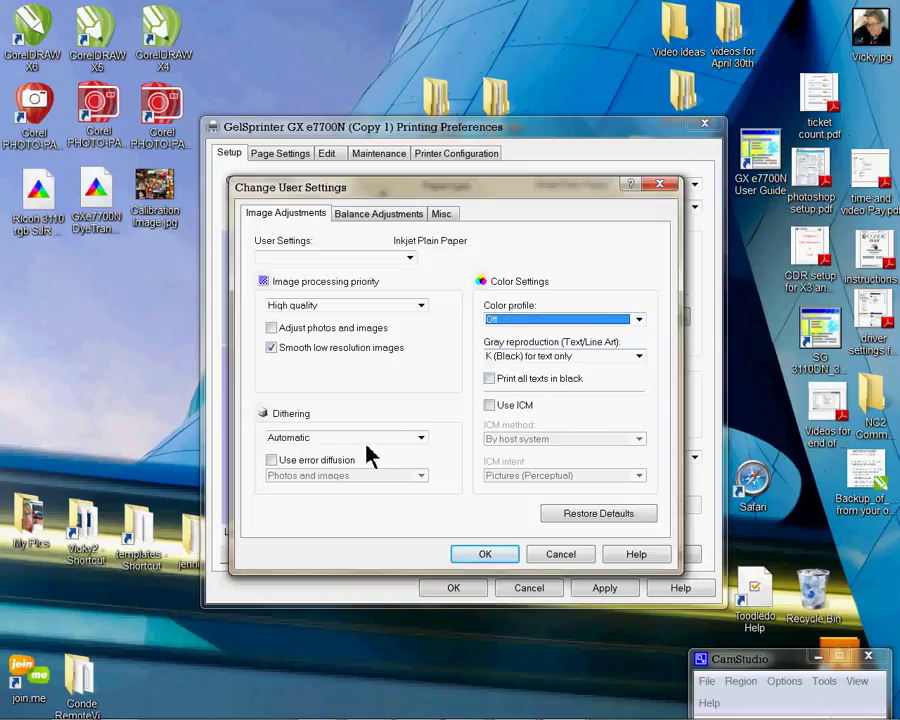
click(272, 461)
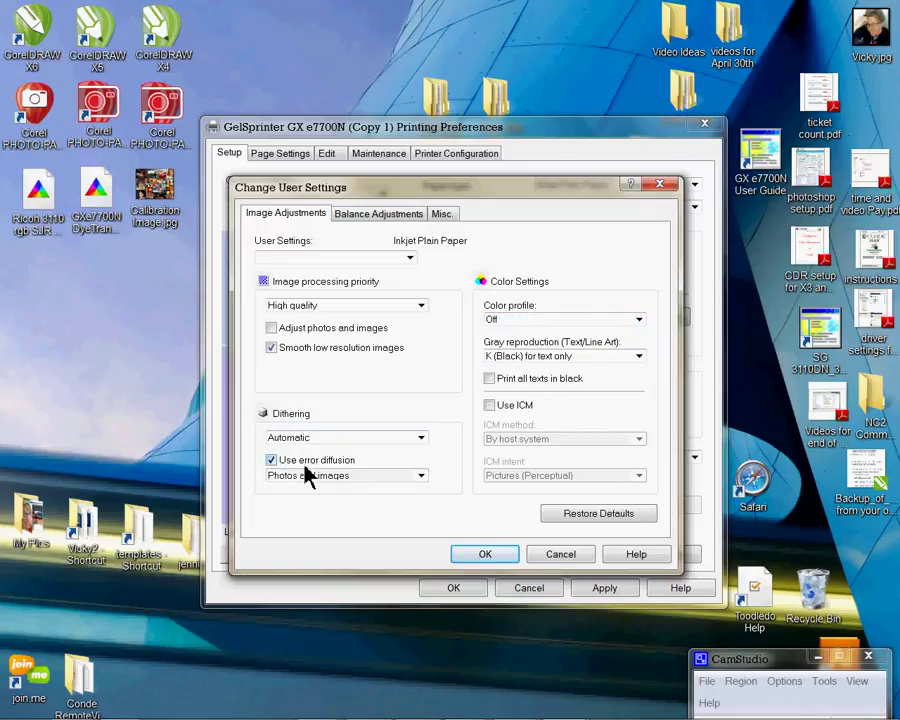
click(442, 215)
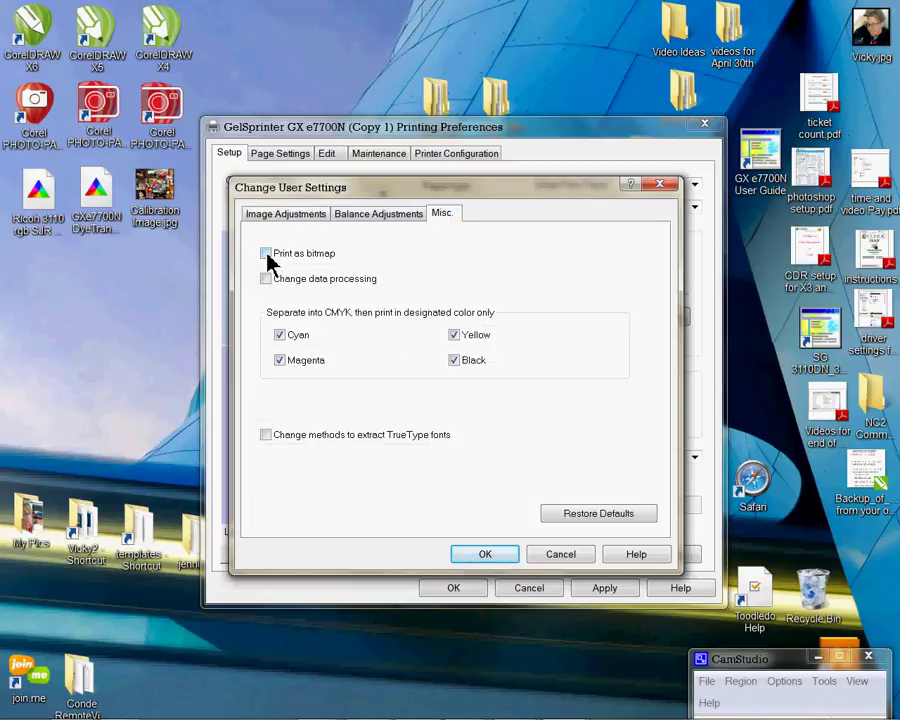
click(266, 254)
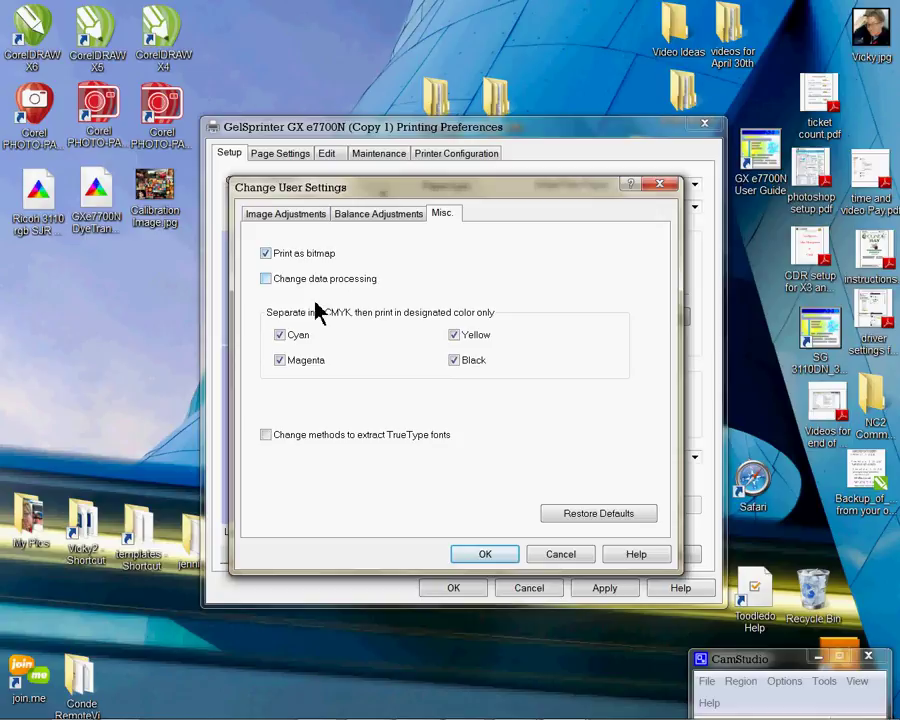
click(492, 556)
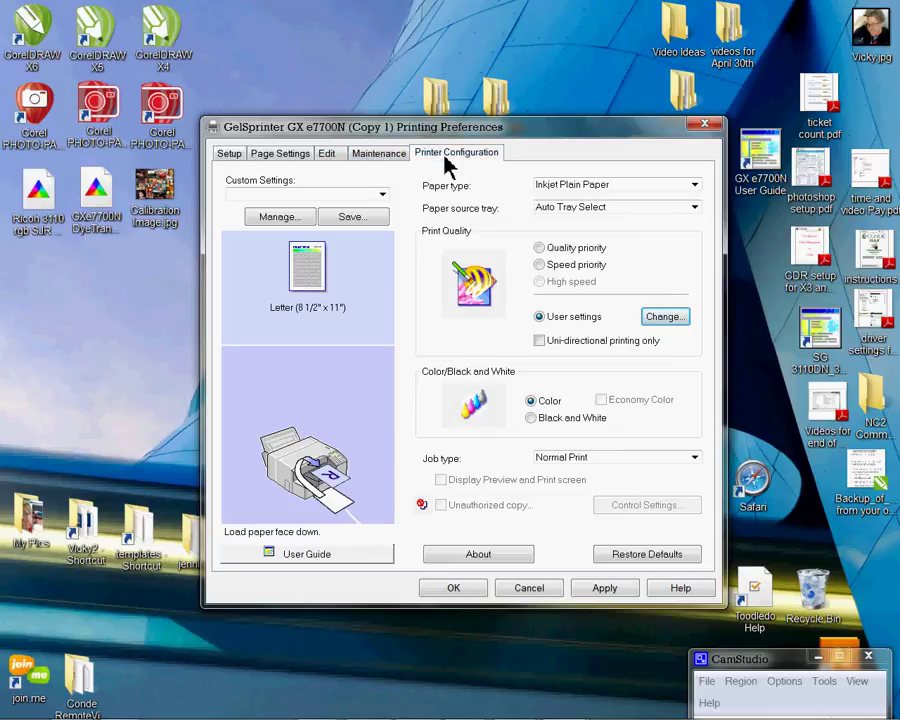
Step: On the Printer Configuration page, choose RAW as the spool format
click(443, 158)
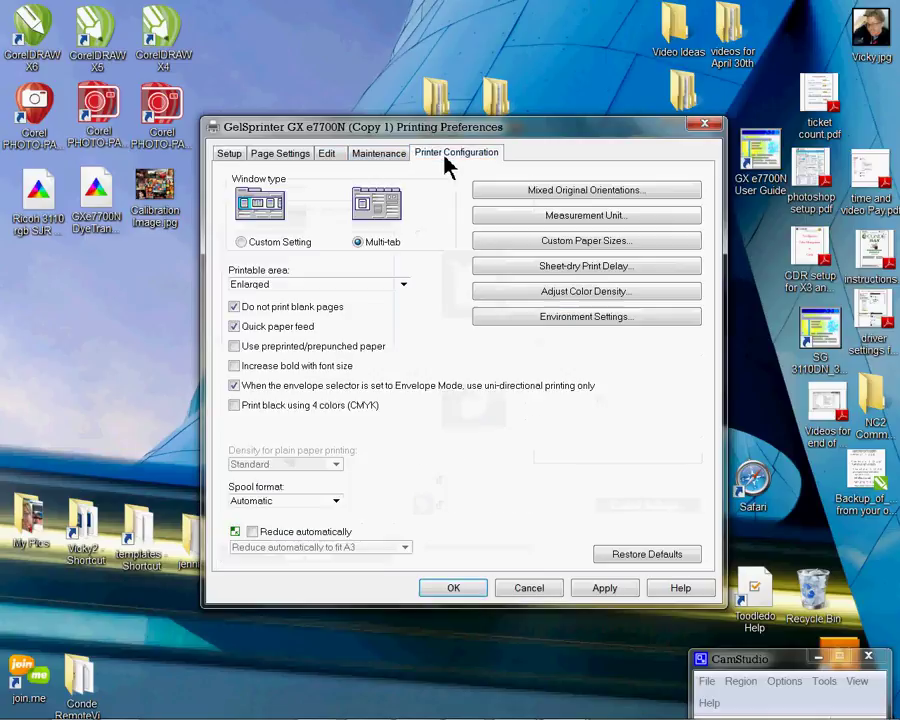
click(337, 503)
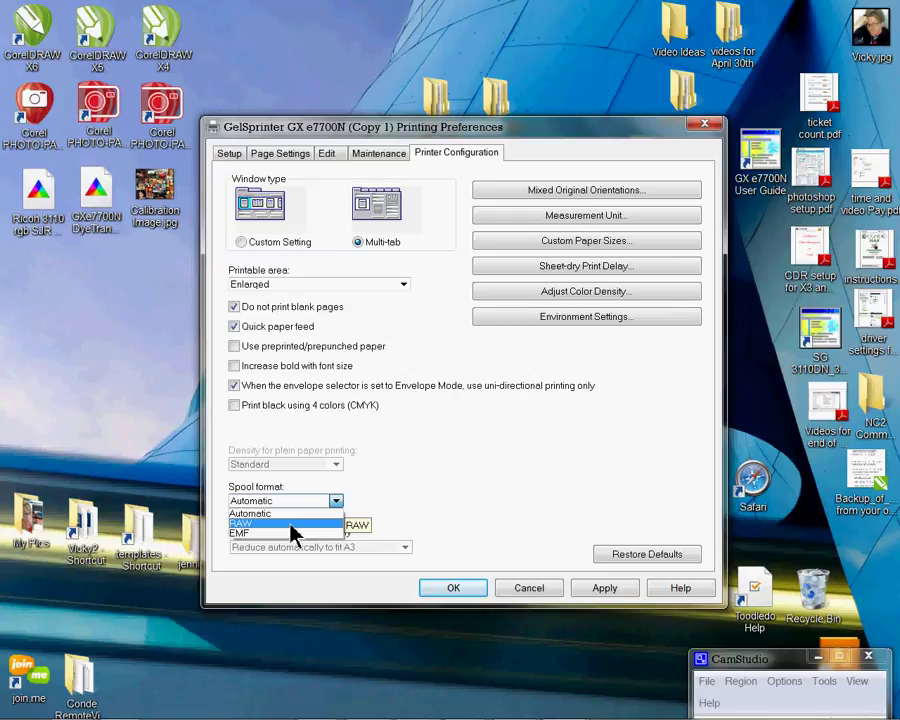
click(291, 524)
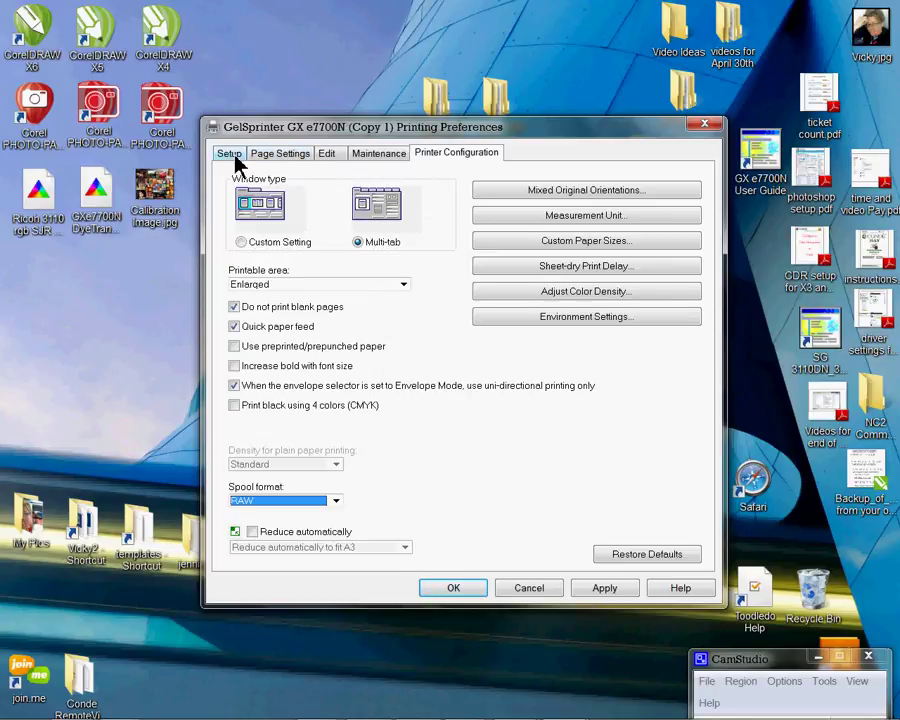
Step: Return to the Setup page by way of Page Settings, showing Inkjet Plain Paper and Color output
click(272, 158)
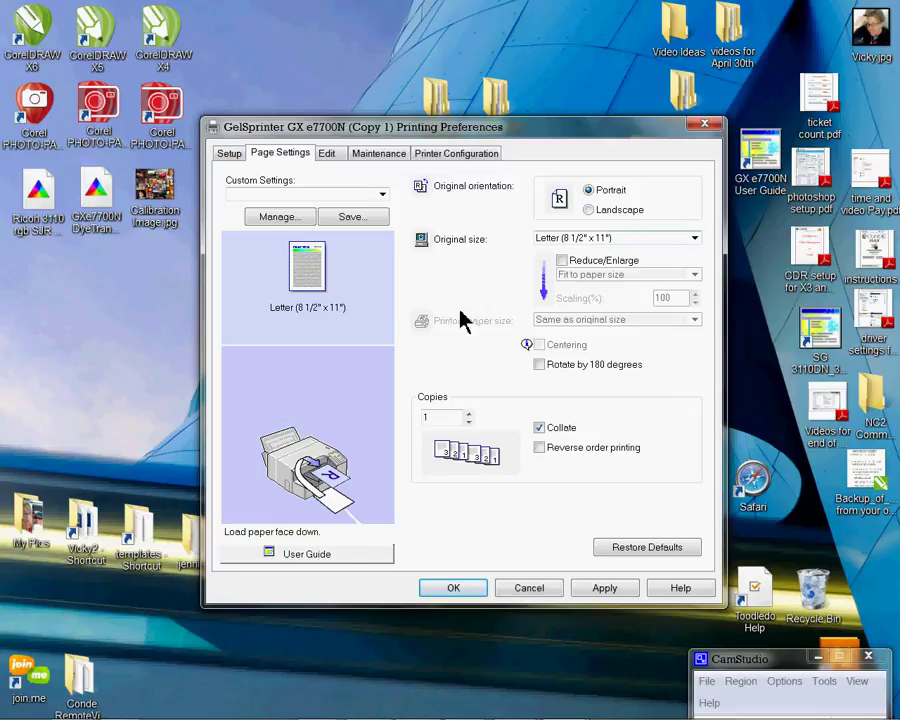
click(230, 160)
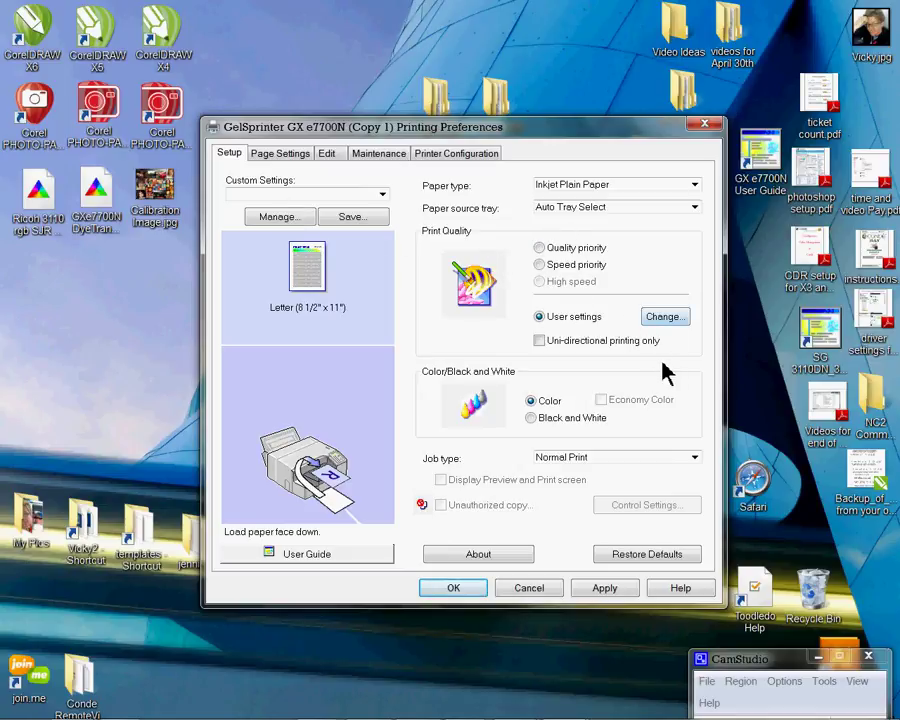
Step: Save the current preferences as custom setting 'Conde ICC' and apply them
click(381, 231)
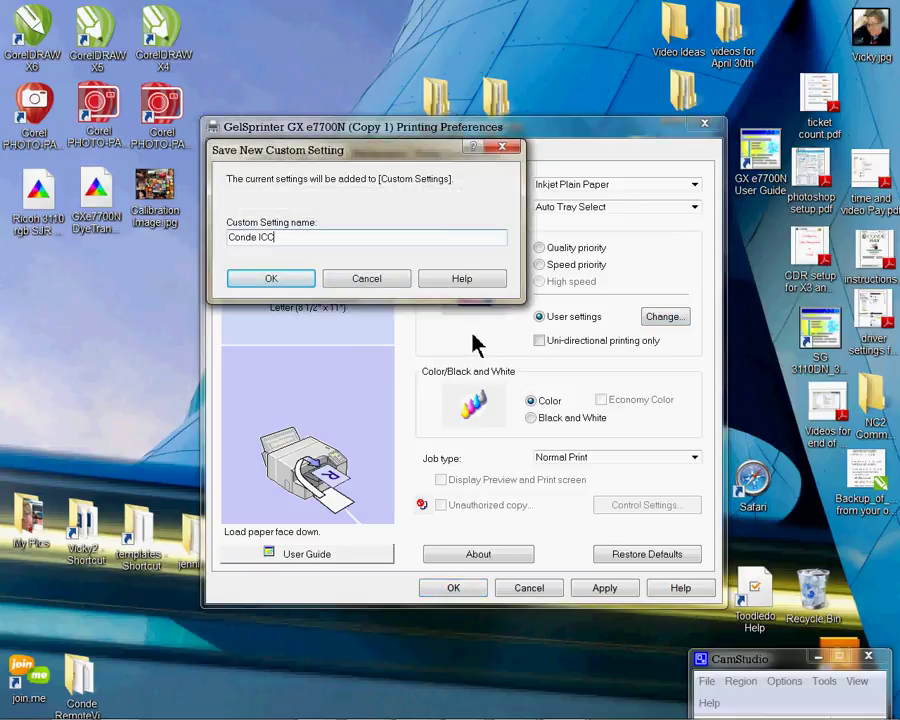
click(301, 283)
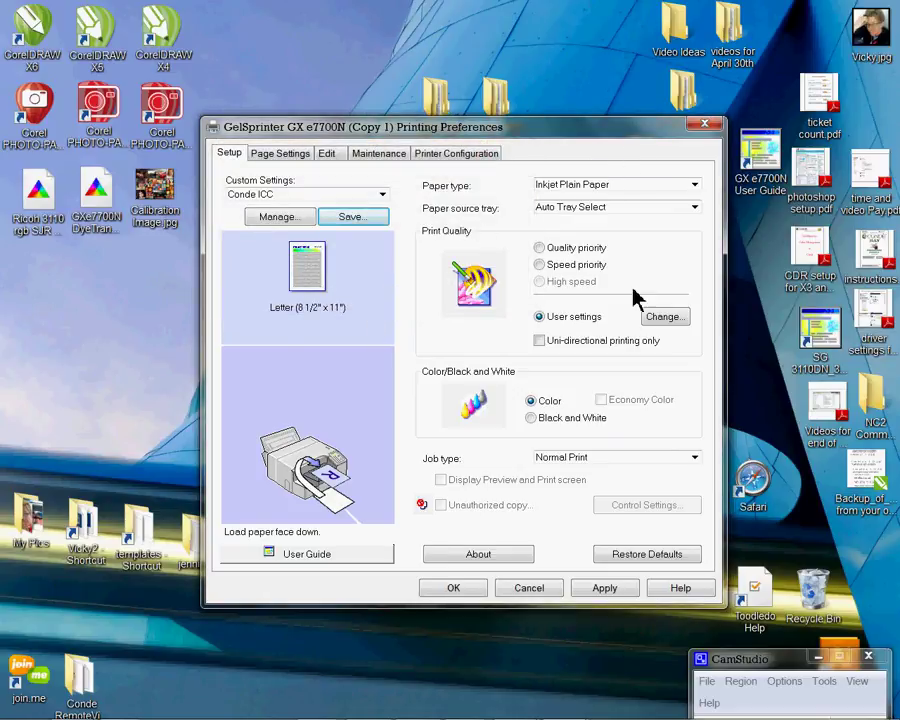
click(586, 596)
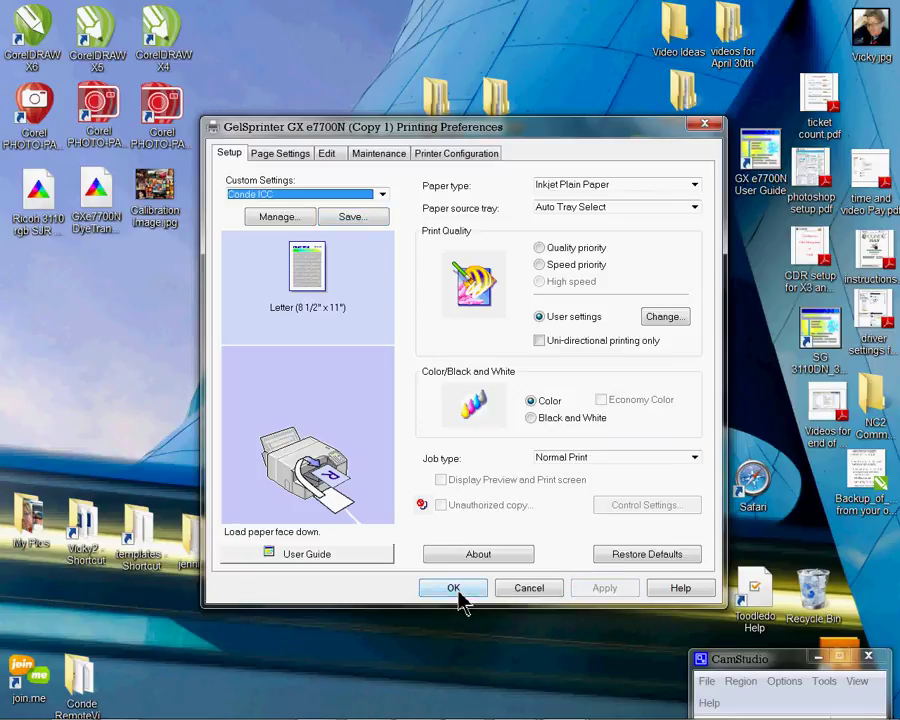
click(458, 592)
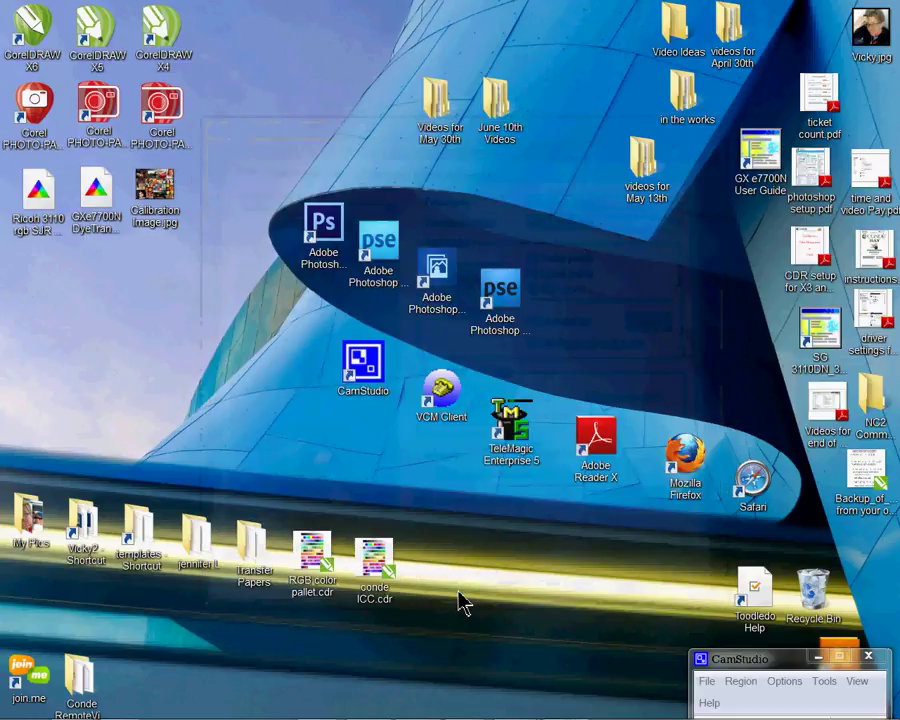